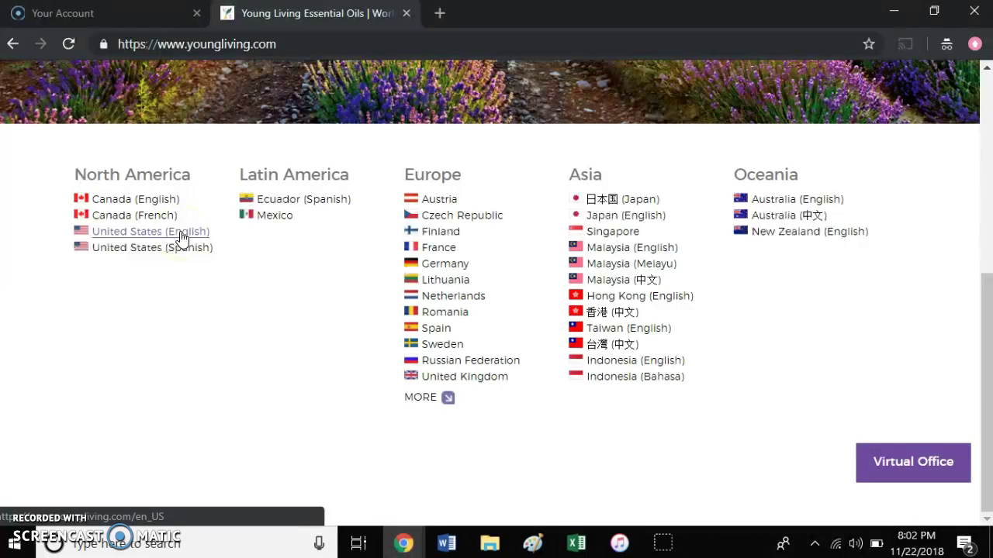
- Open the United States (English) Young Living site from the country list
{"action": "left_click", "coordinate": [181, 234]}
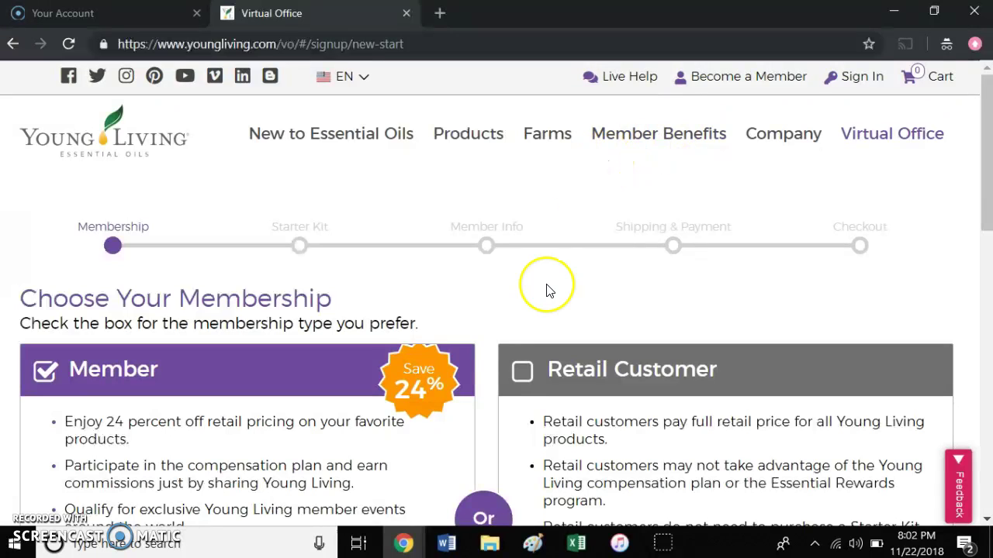
- Scroll down to Membership Details, showing Country UNITED STATES and Language English (United States)
{"action": "scroll", "coordinate": [547, 291], "scroll_direction": "down", "scroll_amount": 3}
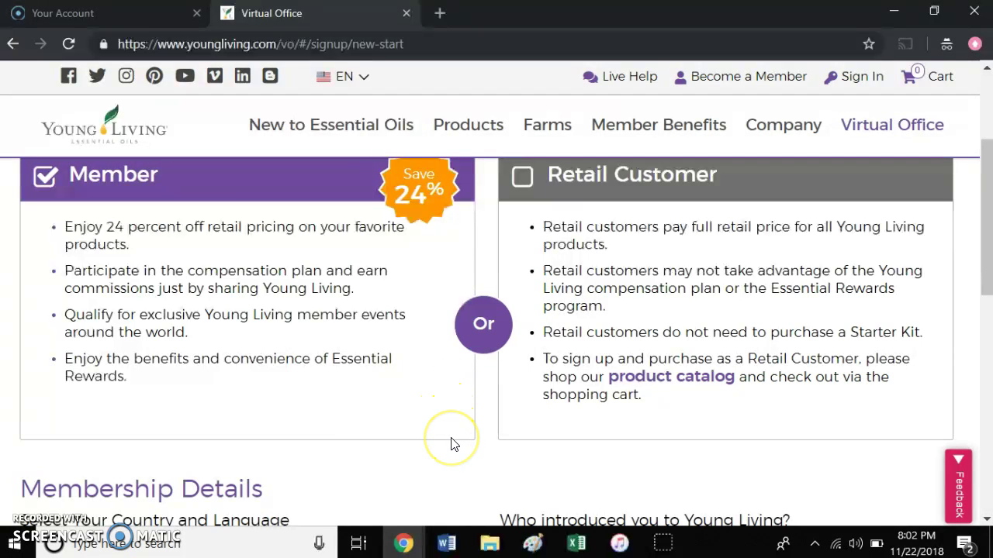
{"action": "scroll", "coordinate": [454, 444], "scroll_direction": "down", "scroll_amount": 3}
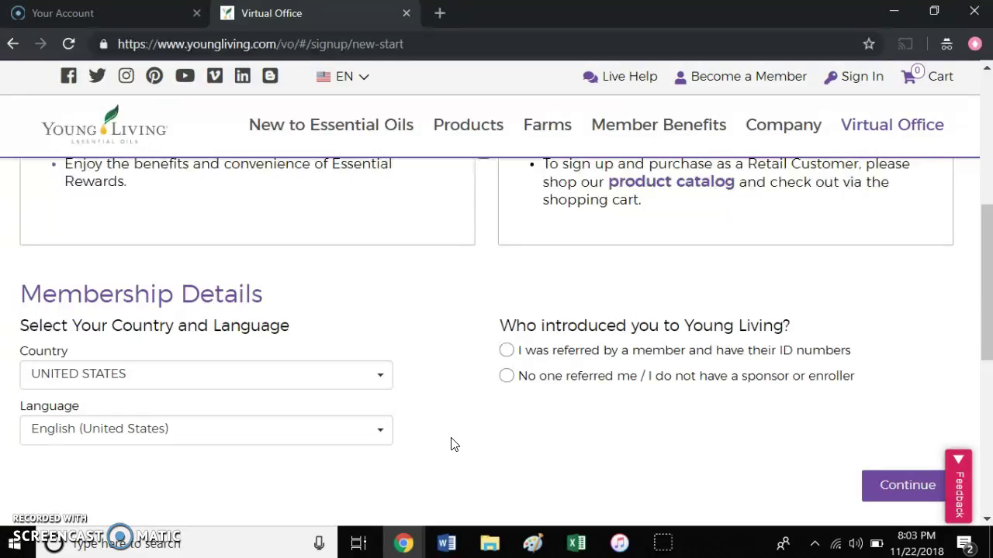
- Choose 'I was referred by a member', enter the sponsor's and enroller's member IDs, then continue
{"action": "scroll", "coordinate": [454, 445], "scroll_direction": "up", "scroll_amount": 3}
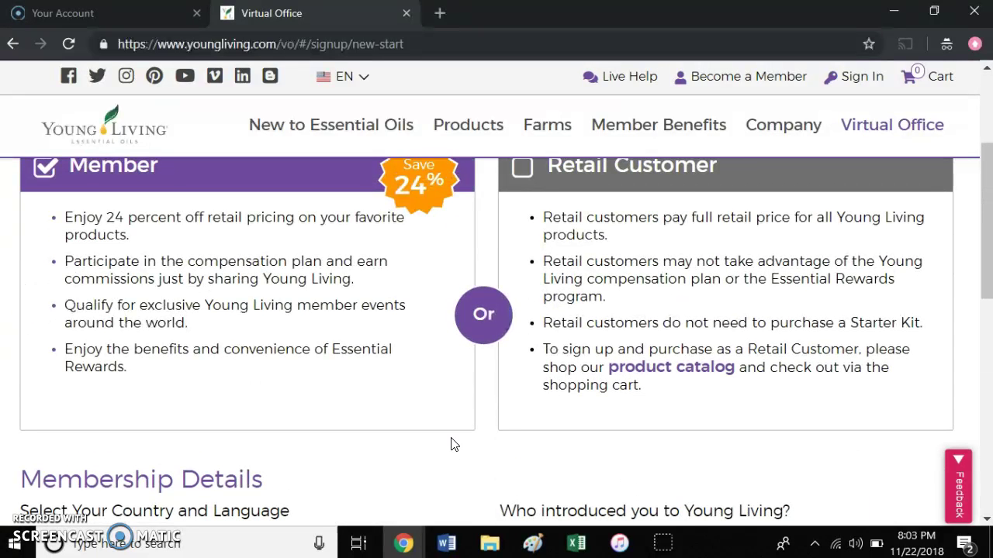
{"action": "scroll", "coordinate": [454, 444], "scroll_direction": "up", "scroll_amount": 1}
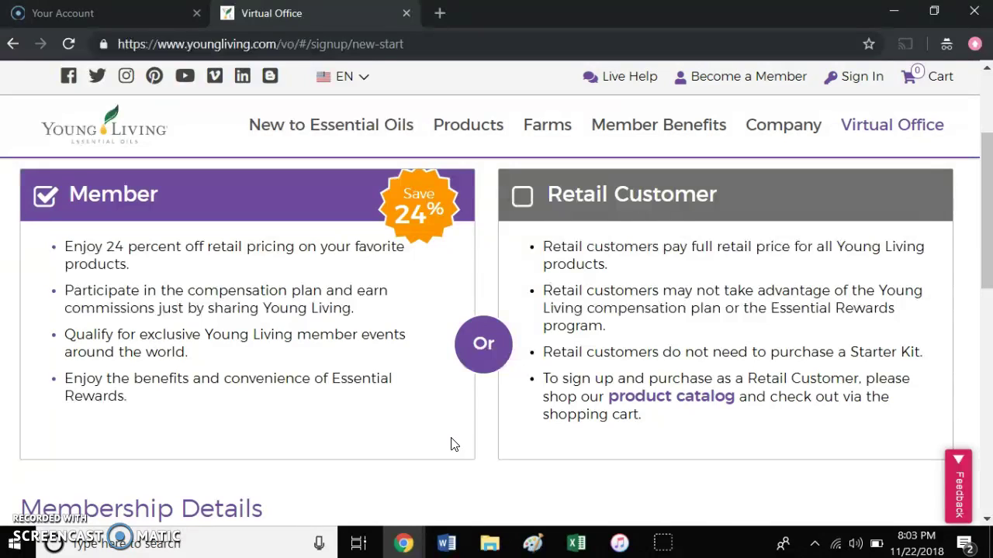
{"action": "left_click", "coordinate": [454, 444]}
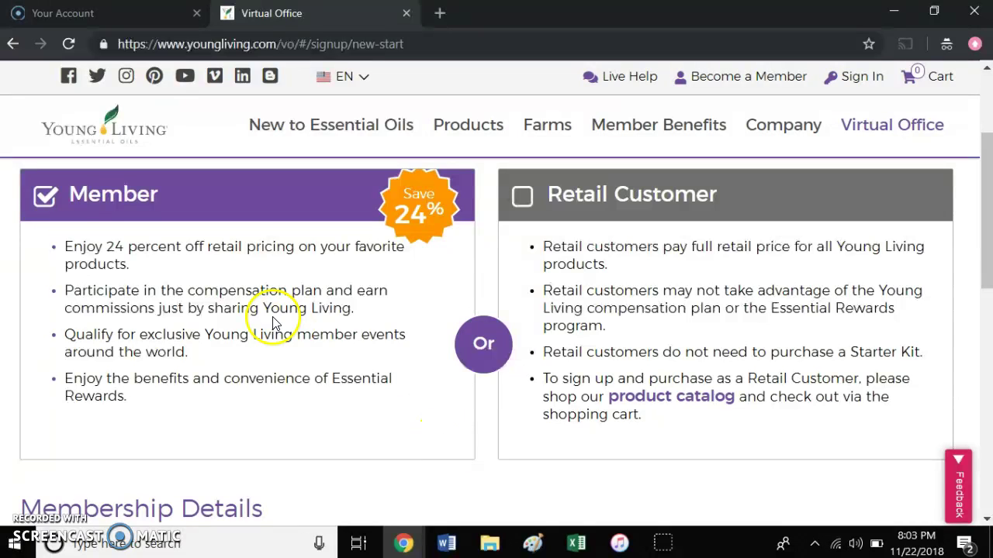
{"action": "scroll", "coordinate": [366, 415], "scroll_direction": "down", "scroll_amount": 3}
{"action": "scroll", "coordinate": [365, 417], "scroll_direction": "down", "scroll_amount": 2}
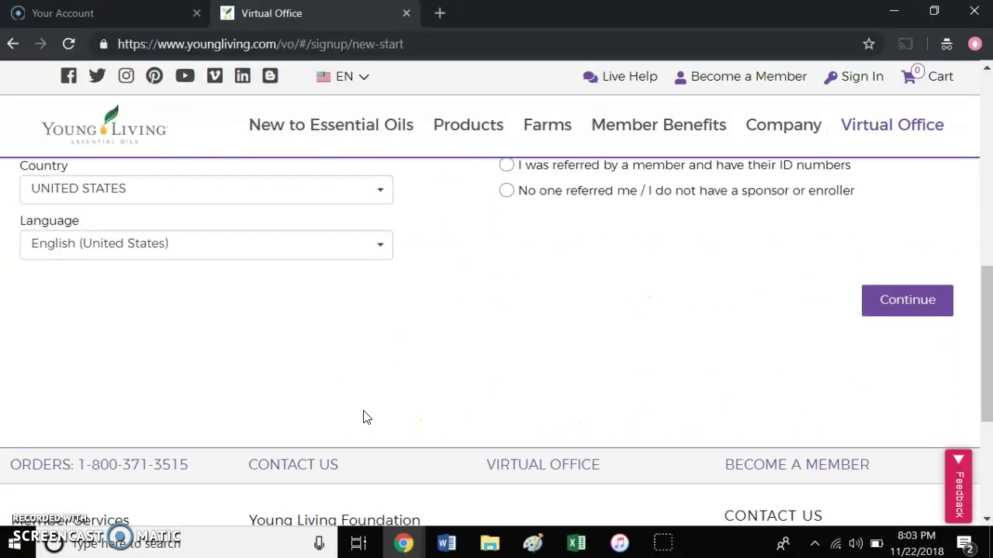
{"action": "scroll", "coordinate": [563, 273], "scroll_direction": "up", "scroll_amount": 2}
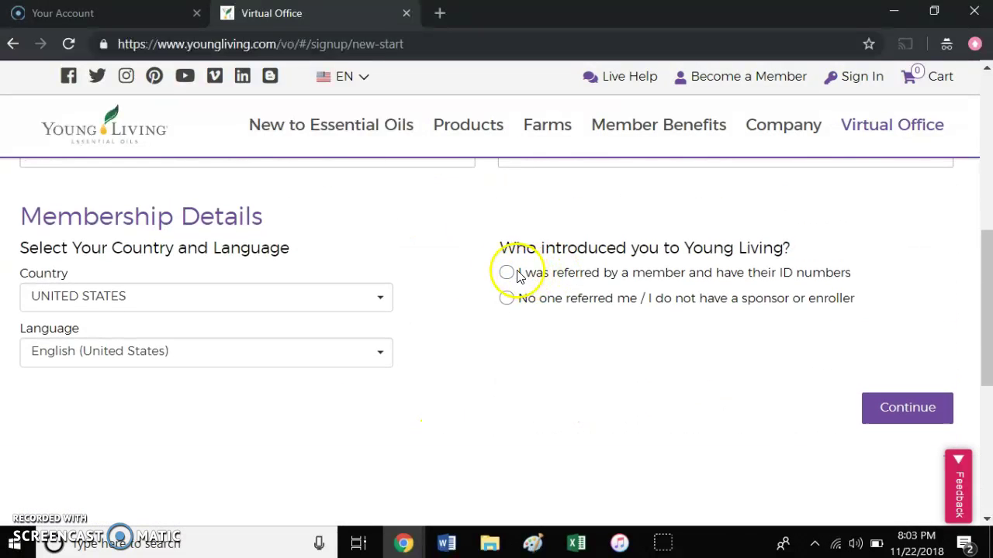
{"action": "left_click", "coordinate": [506, 273]}
{"action": "left_click", "coordinate": [548, 321]}
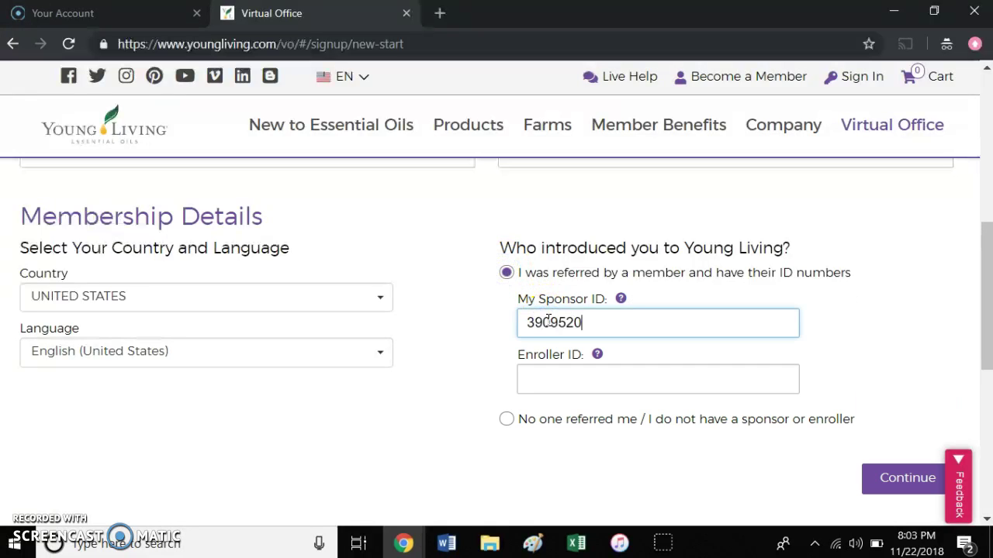
{"action": "key", "text": "Tab"}
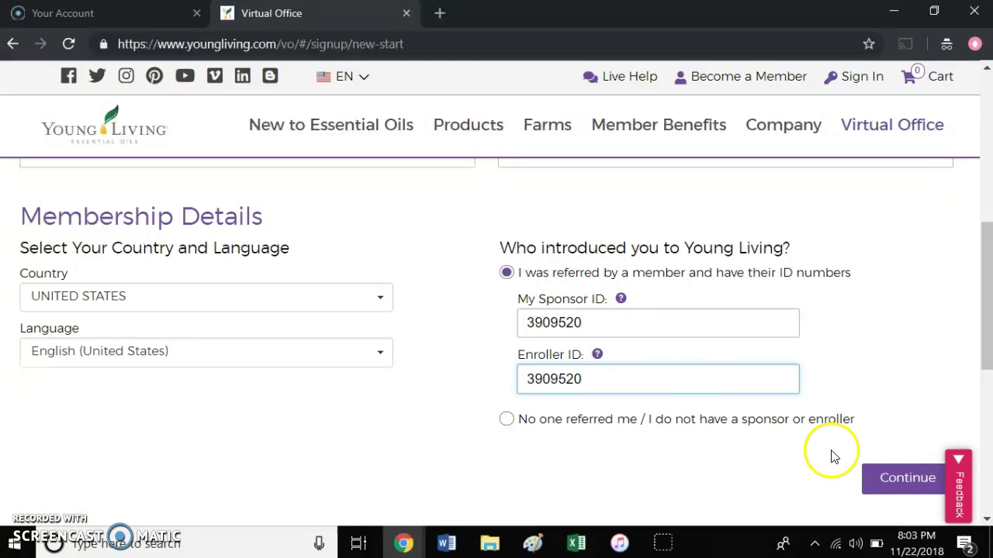
{"action": "left_click", "coordinate": [886, 478]}
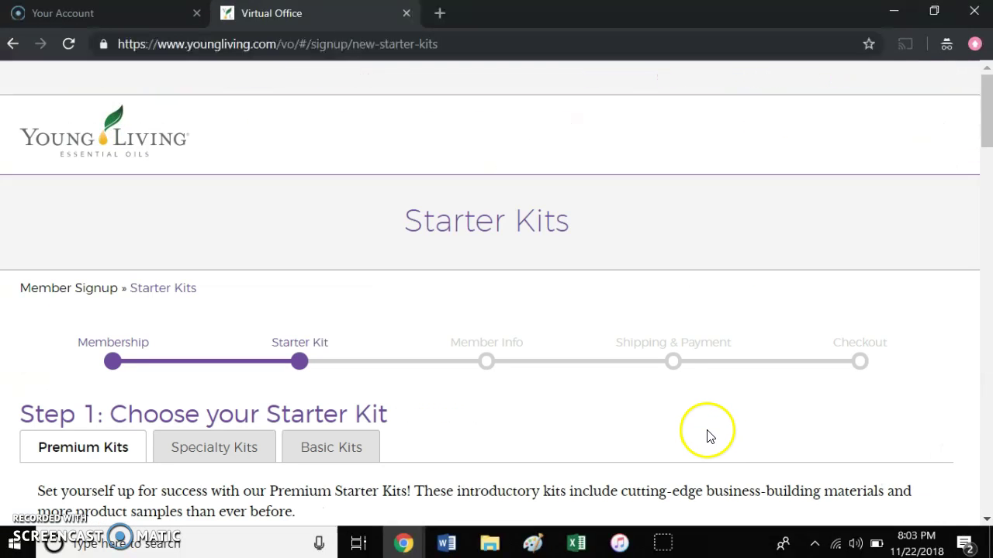
- Scroll through the Premium Kits, from the $160.00 Dewdrop Diffuser Kit up to $260.00 kits
{"action": "scroll", "coordinate": [516, 453], "scroll_direction": "down", "scroll_amount": 3}
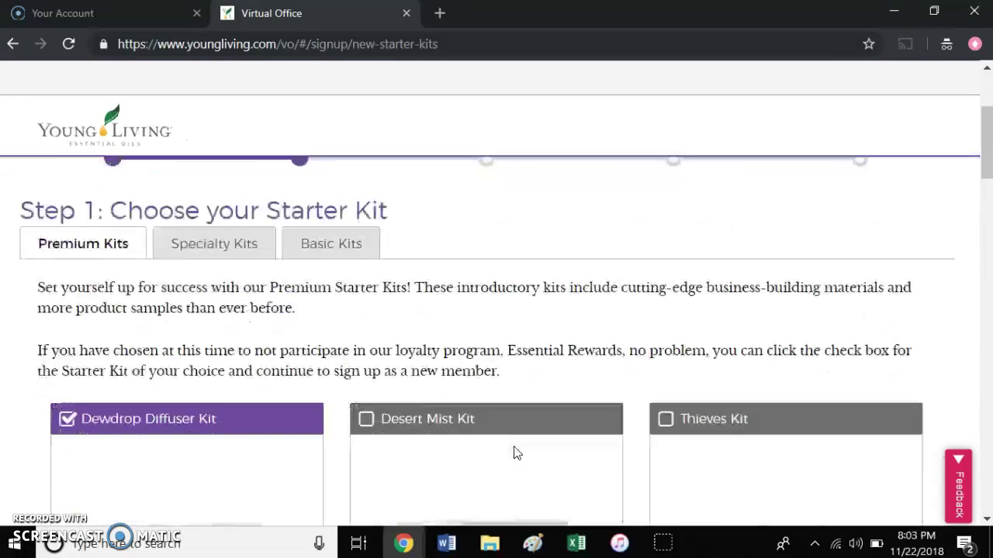
{"action": "scroll", "coordinate": [516, 454], "scroll_direction": "down", "scroll_amount": 2}
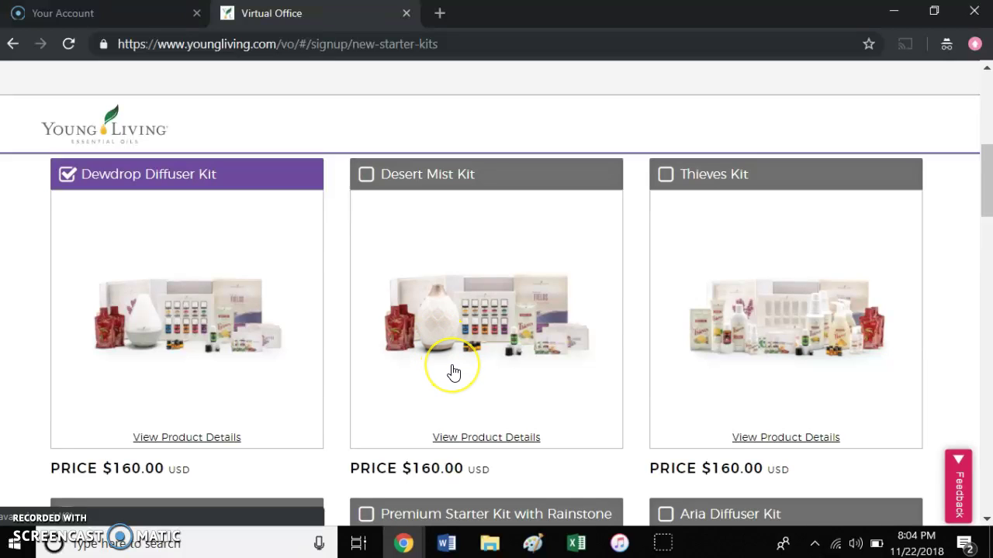
{"action": "scroll", "coordinate": [454, 373], "scroll_direction": "down", "scroll_amount": 1}
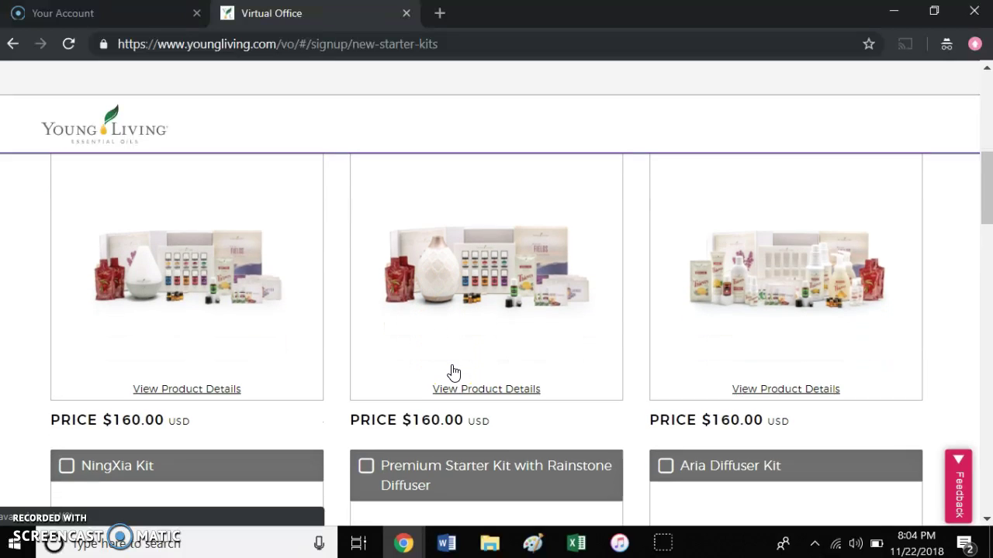
{"action": "scroll", "coordinate": [815, 336], "scroll_direction": "up", "scroll_amount": 1}
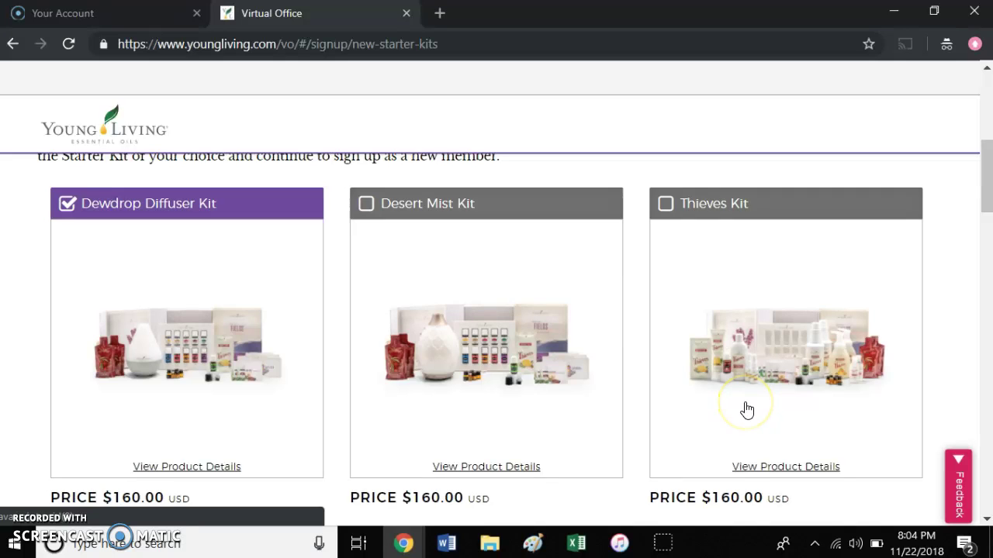
{"action": "scroll", "coordinate": [747, 410], "scroll_direction": "down", "scroll_amount": 5}
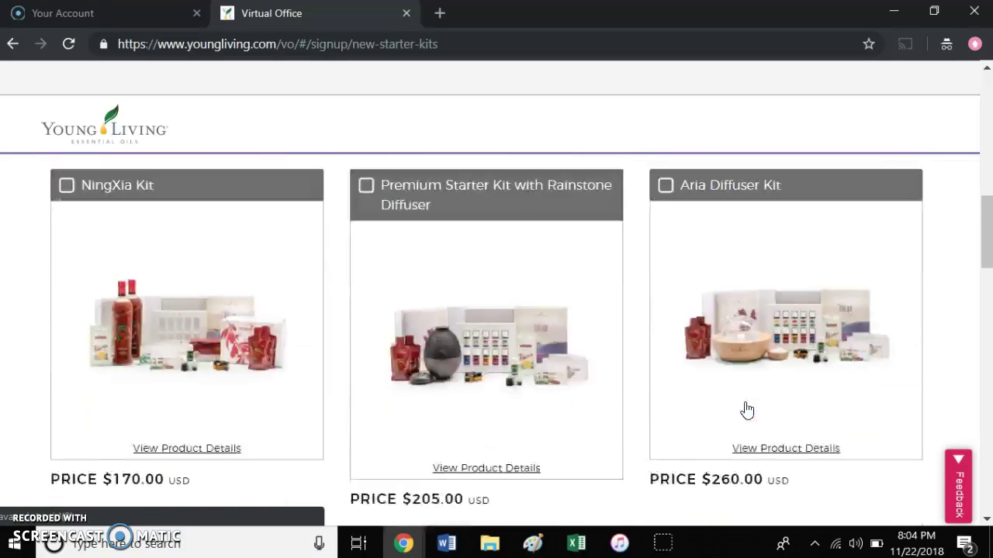
{"action": "scroll", "coordinate": [747, 409], "scroll_direction": "up", "scroll_amount": 1}
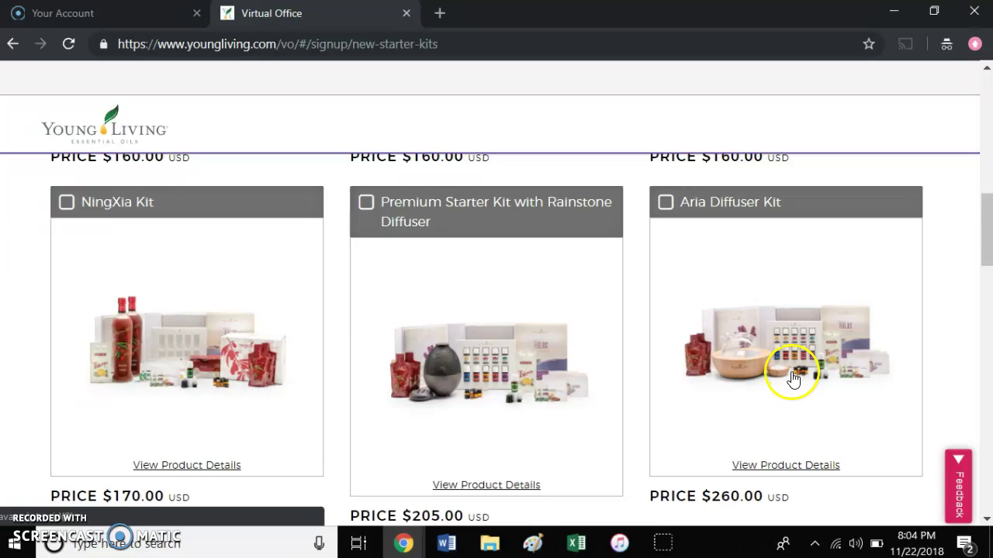
{"action": "scroll", "coordinate": [451, 422], "scroll_direction": "down", "scroll_amount": 1}
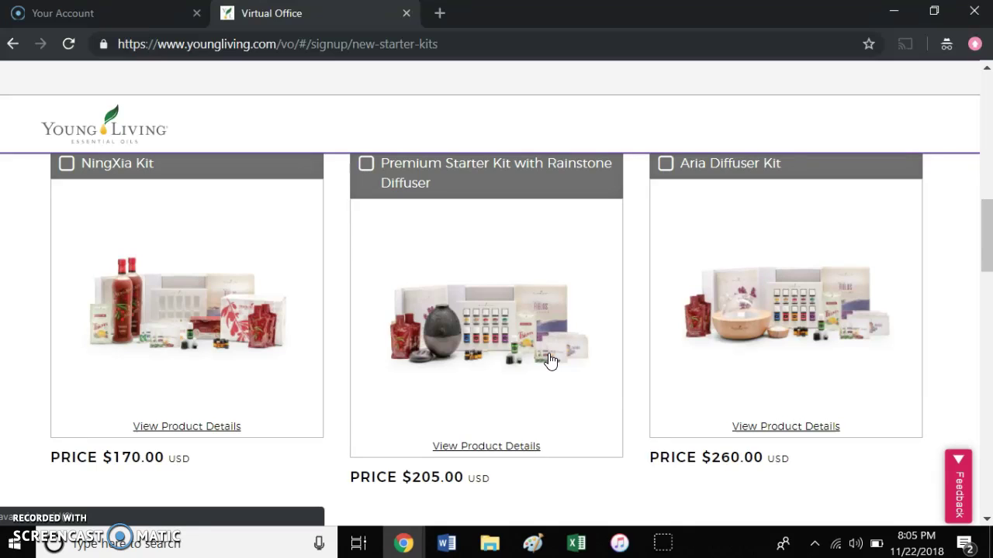
- Check the Desert Mist Kit and tick 'Use the selected Premium Starter Kit as my first Essential Rewards order'
{"action": "scroll", "coordinate": [550, 361], "scroll_direction": "up", "scroll_amount": 4}
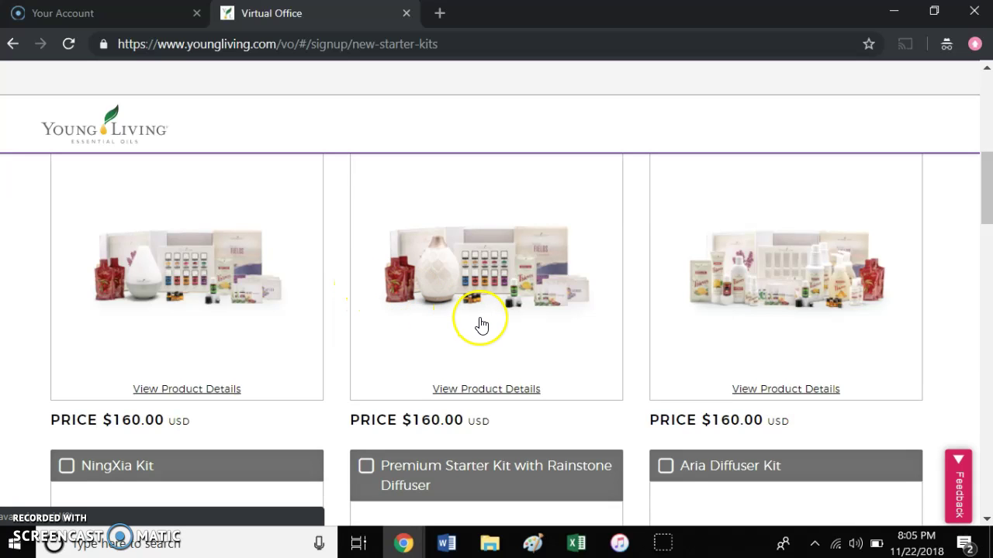
{"action": "scroll", "coordinate": [482, 326], "scroll_direction": "down", "scroll_amount": 2}
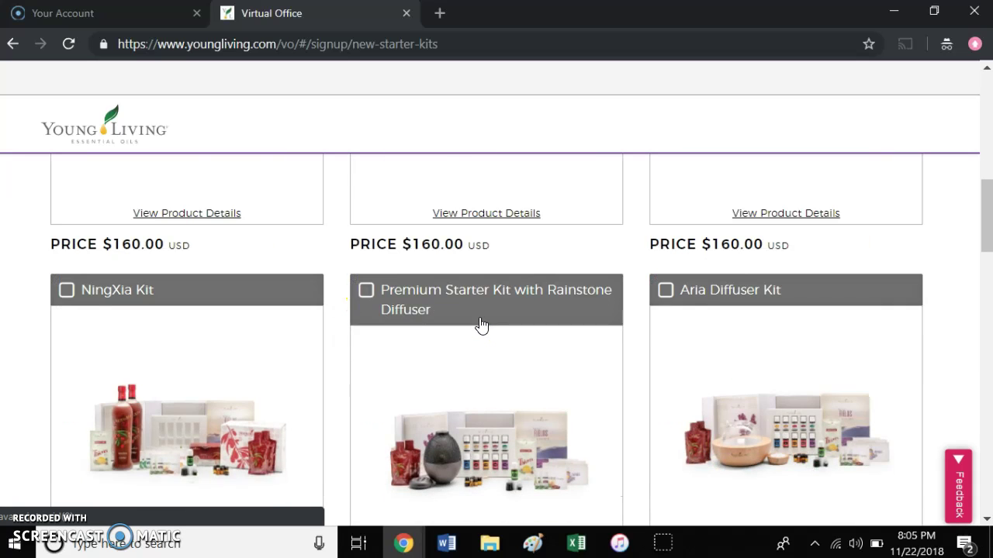
{"action": "scroll", "coordinate": [481, 326], "scroll_direction": "up", "scroll_amount": 3}
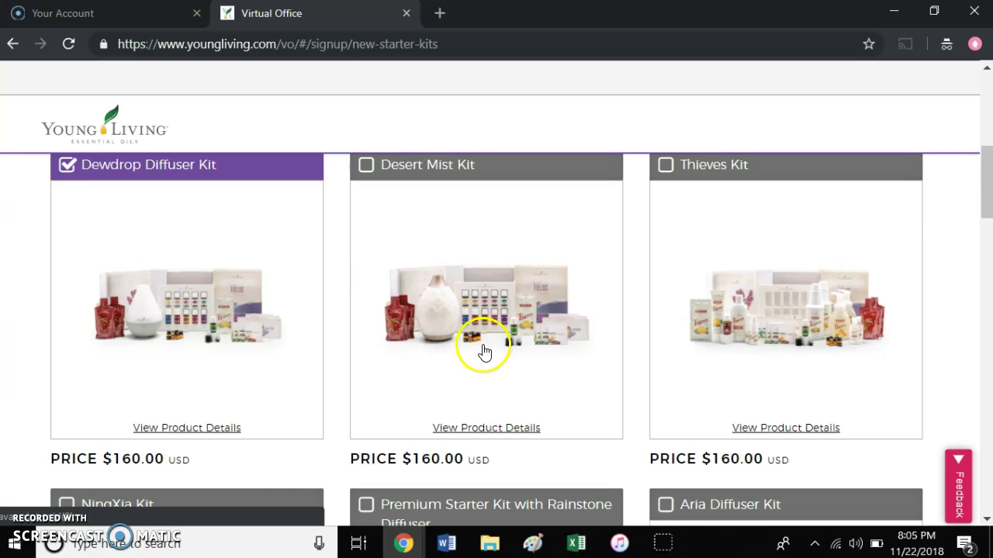
{"action": "scroll", "coordinate": [567, 394], "scroll_direction": "down", "scroll_amount": 5}
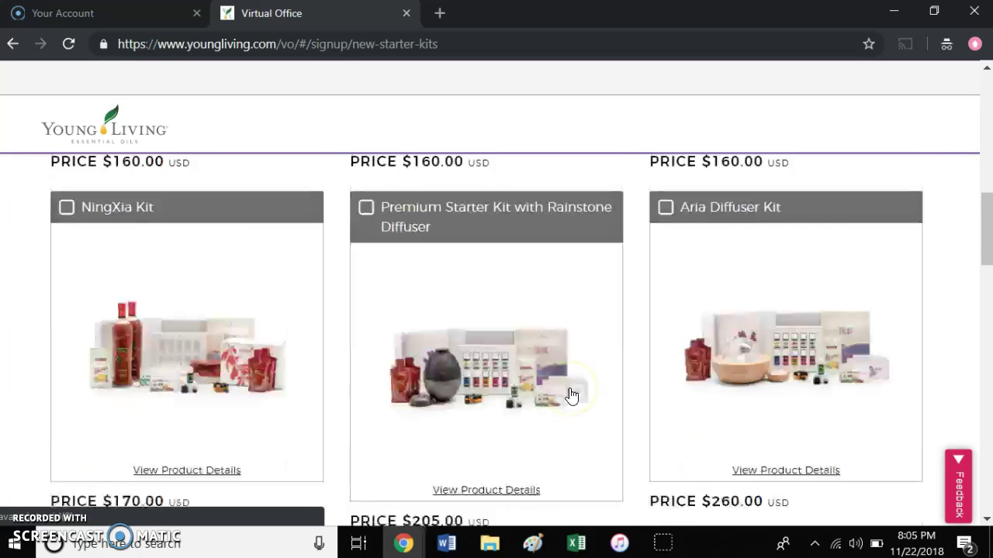
{"action": "scroll", "coordinate": [570, 395], "scroll_direction": "up", "scroll_amount": 6}
{"action": "scroll", "coordinate": [572, 397], "scroll_direction": "up", "scroll_amount": 1}
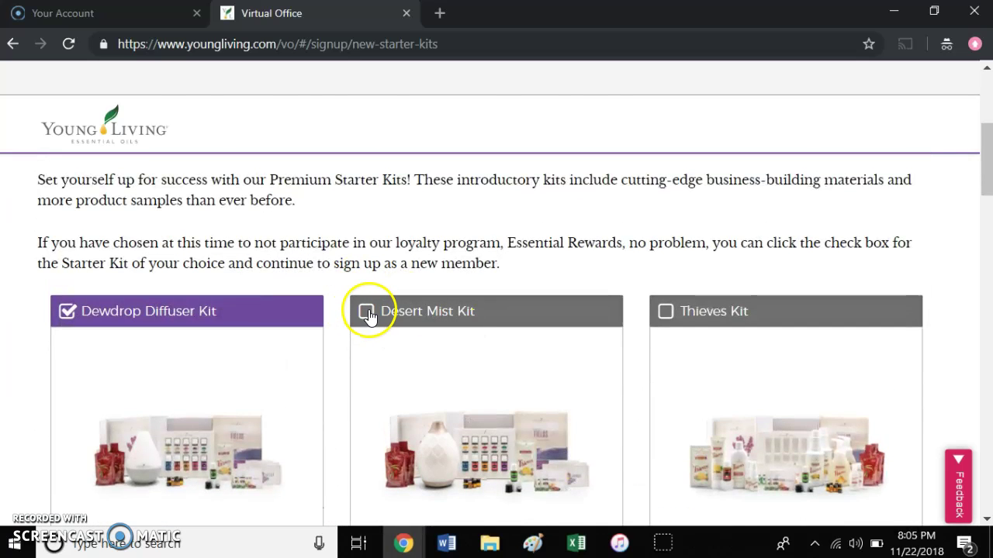
{"action": "left_click", "coordinate": [366, 311]}
{"action": "scroll", "coordinate": [483, 405], "scroll_direction": "down", "scroll_amount": 1}
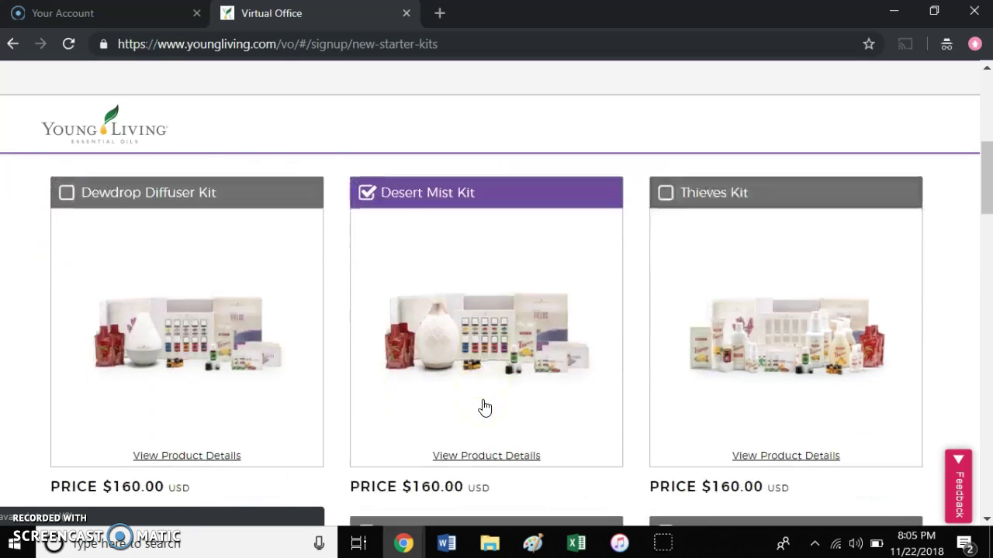
{"action": "scroll", "coordinate": [484, 408], "scroll_direction": "down", "scroll_amount": 6}
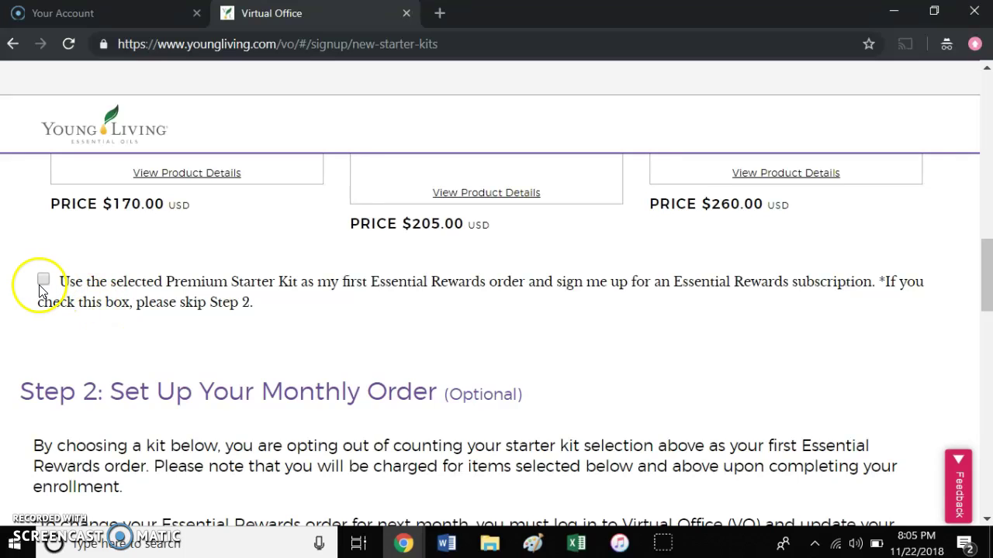
{"action": "left_click", "coordinate": [44, 282]}
- Tick 'Yes, add the selected Essential Rewards kit to my membership order!' and scroll to Step 3
{"action": "left_click", "coordinate": [283, 345]}
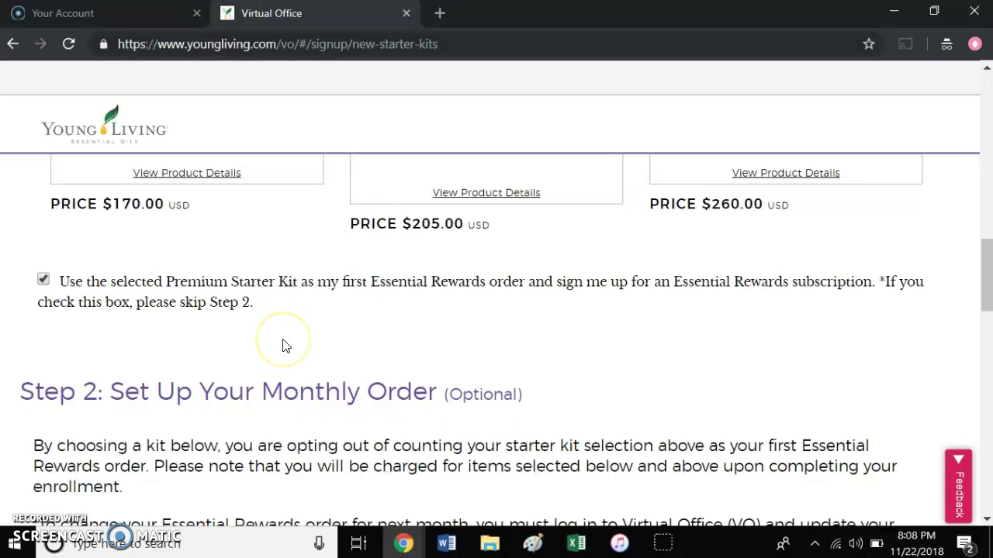
{"action": "scroll", "coordinate": [283, 345], "scroll_direction": "down", "scroll_amount": 3}
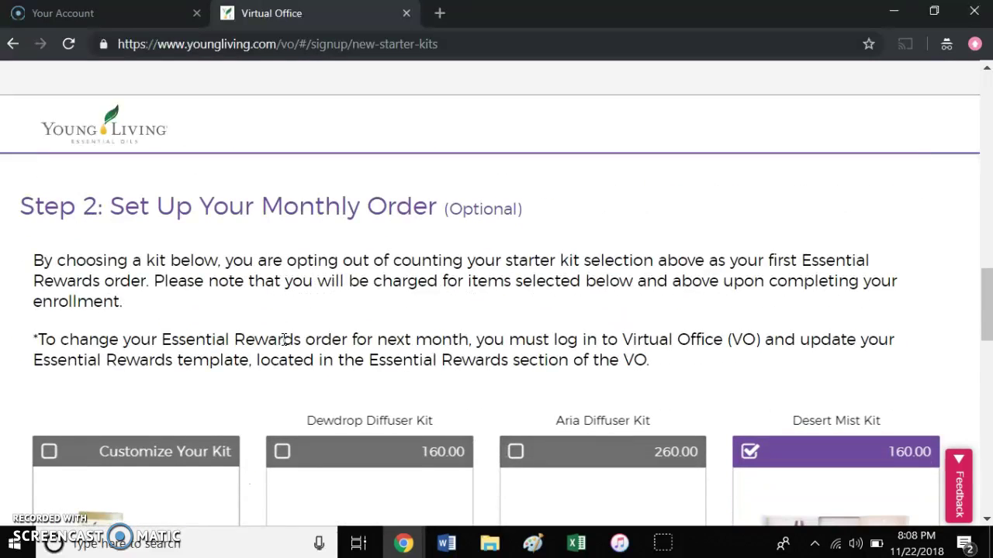
{"action": "scroll", "coordinate": [283, 342], "scroll_direction": "up", "scroll_amount": 3}
{"action": "left_click", "coordinate": [181, 337]}
{"action": "left_click", "coordinate": [546, 332]}
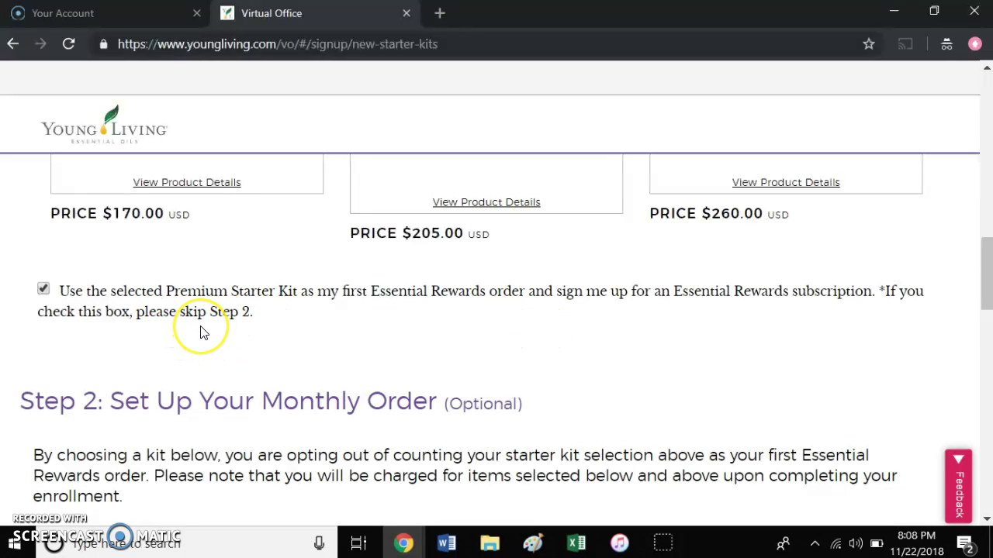
{"action": "scroll", "coordinate": [200, 334], "scroll_direction": "down", "scroll_amount": 10}
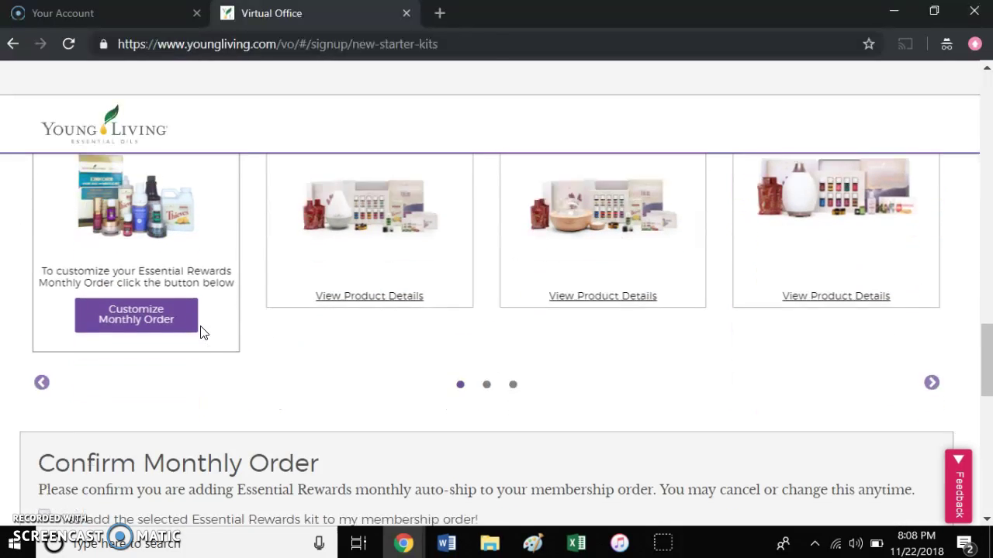
{"action": "scroll", "coordinate": [200, 333], "scroll_direction": "down", "scroll_amount": 1}
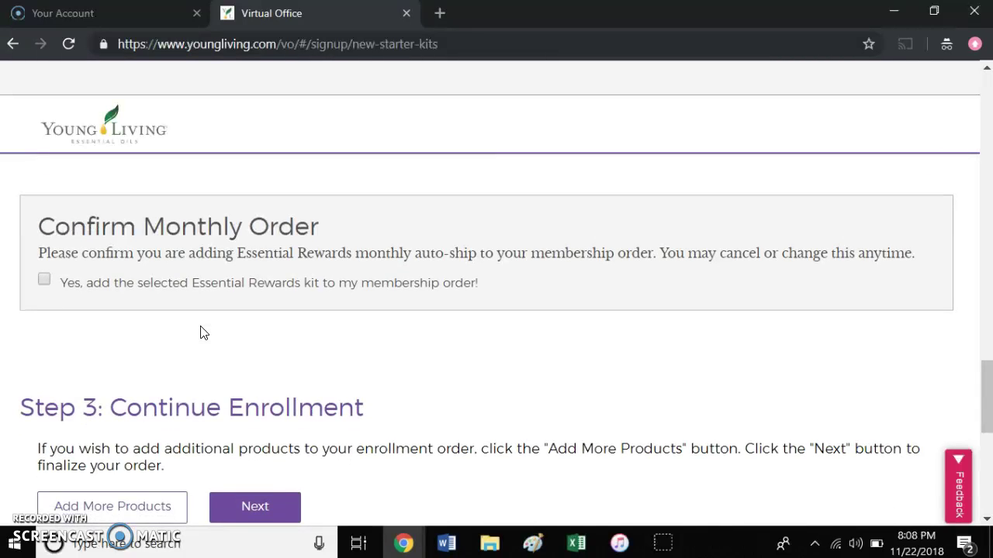
{"action": "left_click", "coordinate": [44, 280]}
{"action": "scroll", "coordinate": [458, 355], "scroll_direction": "down", "scroll_amount": 1}
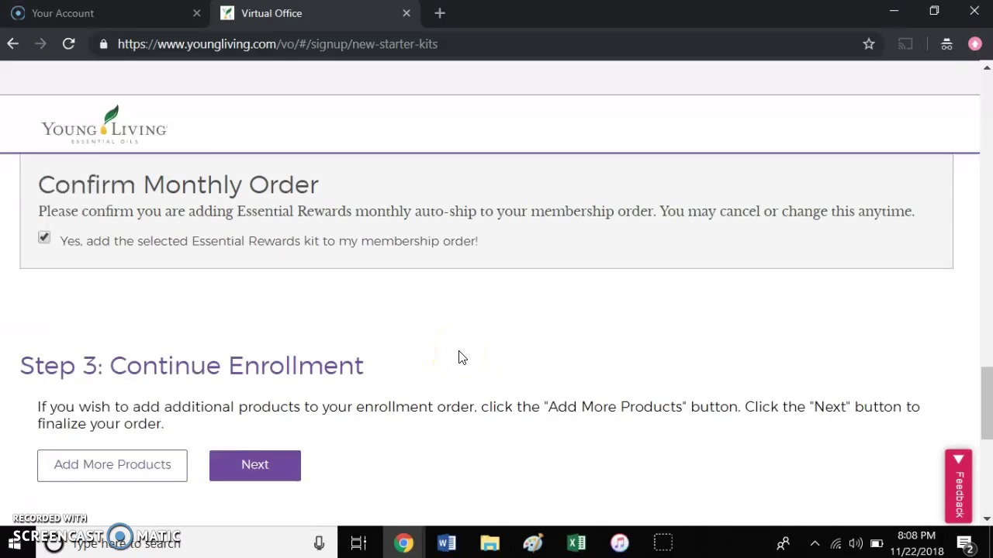
{"action": "scroll", "coordinate": [459, 355], "scroll_direction": "down", "scroll_amount": 1}
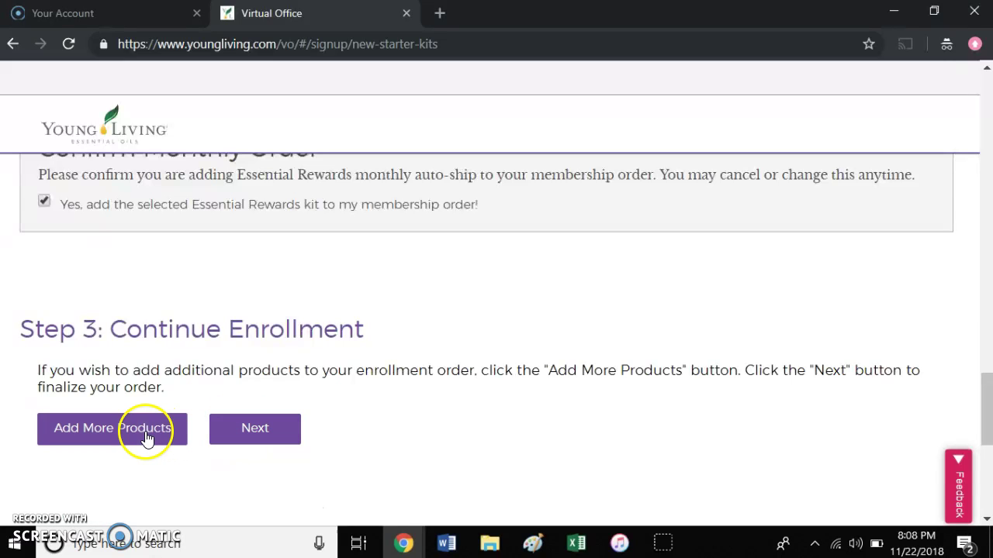
- In Quick Order, search 'cedarwood' and add Cedarwood Essential Oil 15 ml to the order
{"action": "left_click", "coordinate": [145, 431]}
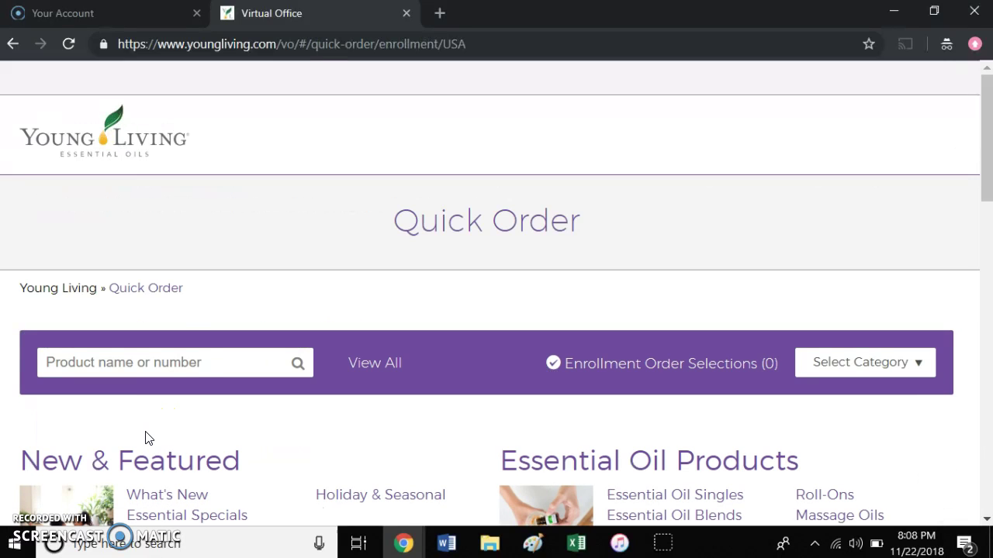
{"action": "left_click", "coordinate": [183, 362]}
{"action": "type", "text": "cedarwood"}
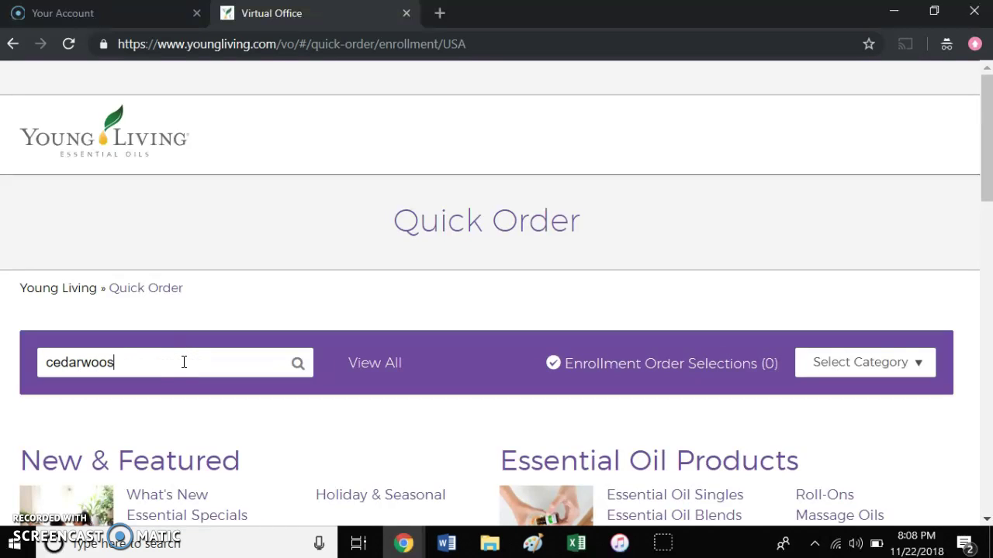
{"action": "key", "text": "Return"}
{"action": "left_click", "coordinate": [396, 366]}
{"action": "scroll", "coordinate": [397, 366], "scroll_direction": "down", "scroll_amount": 2}
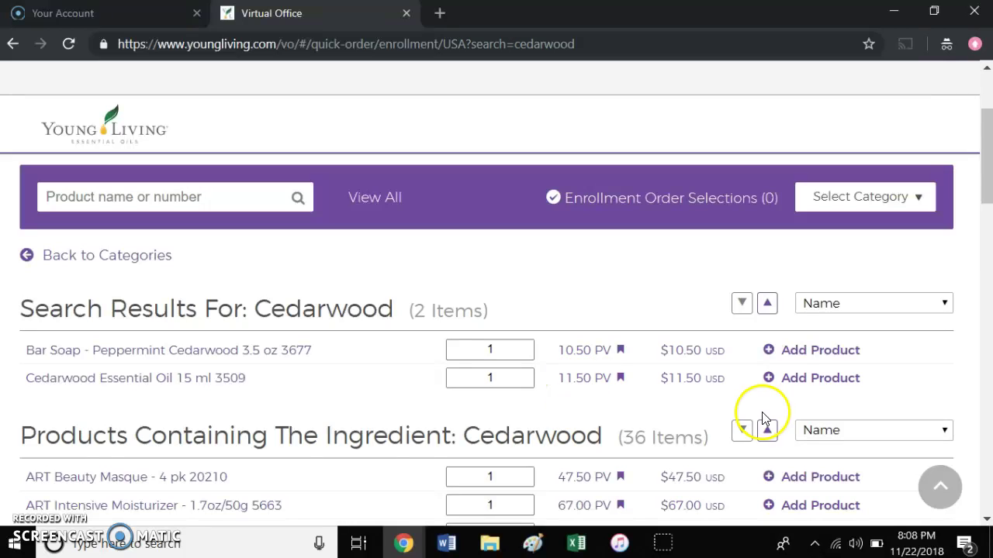
{"action": "left_click", "coordinate": [800, 381]}
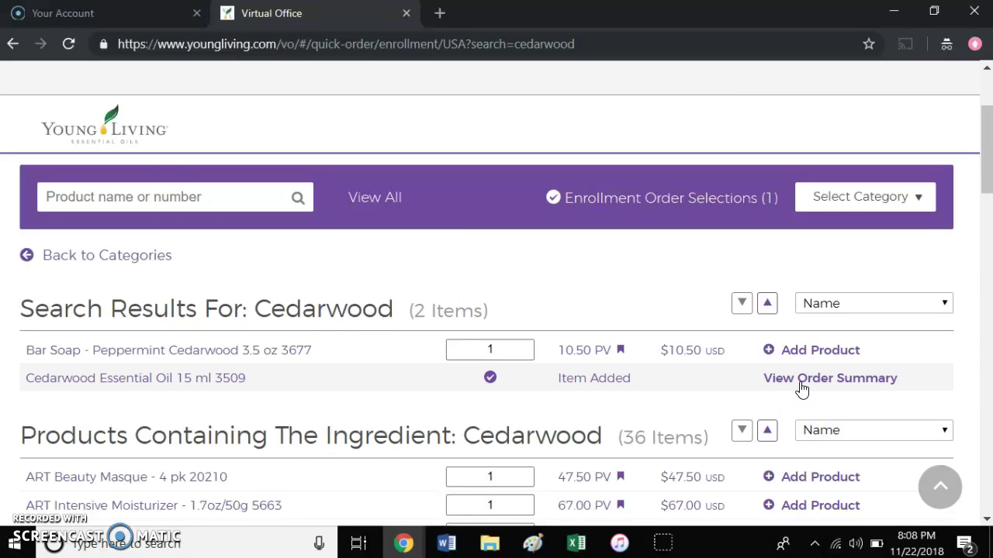
{"action": "left_click", "coordinate": [159, 205]}
- Search 'thieves household cleaner' and add Thieves Household Cleaner 14.4 fl oz to the order
{"action": "type", "text": "thieves"}
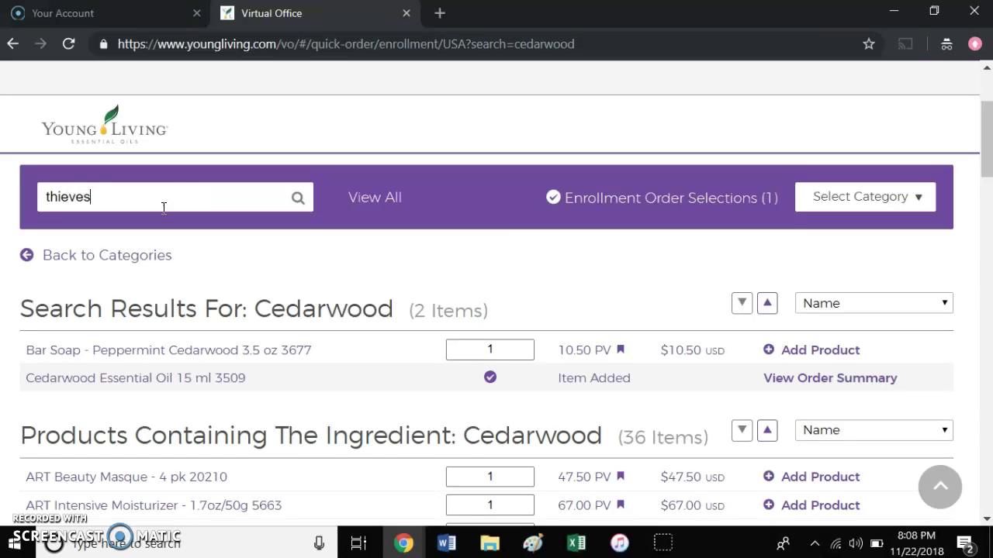
{"action": "type", "text": " household cleaner"}
{"action": "key", "text": "Return"}
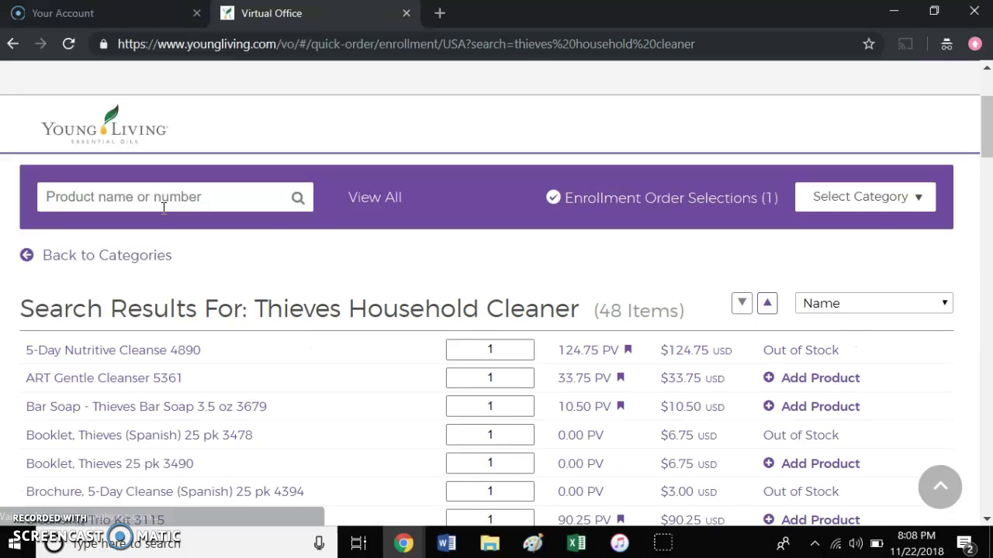
{"action": "scroll", "coordinate": [406, 265], "scroll_direction": "down", "scroll_amount": 6}
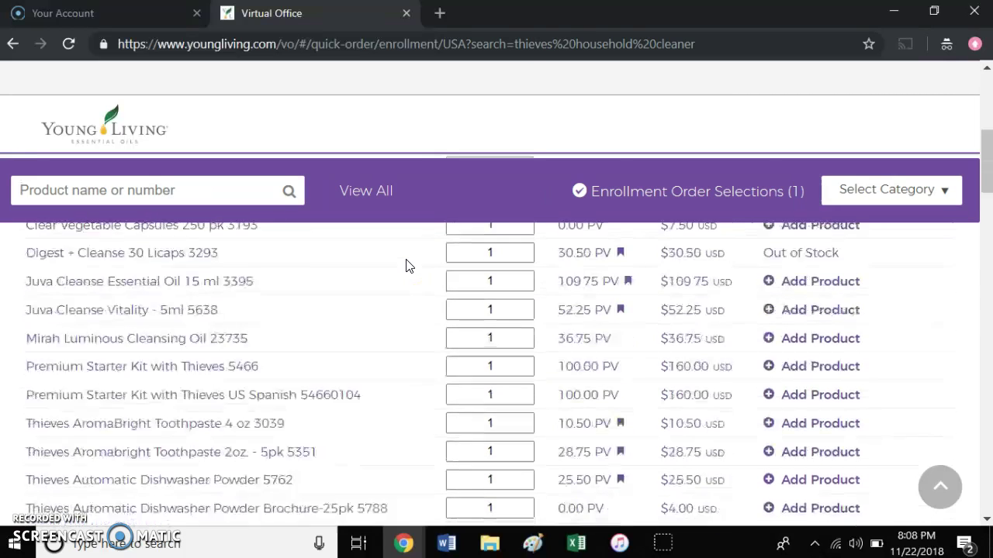
{"action": "scroll", "coordinate": [406, 266], "scroll_direction": "down", "scroll_amount": 3}
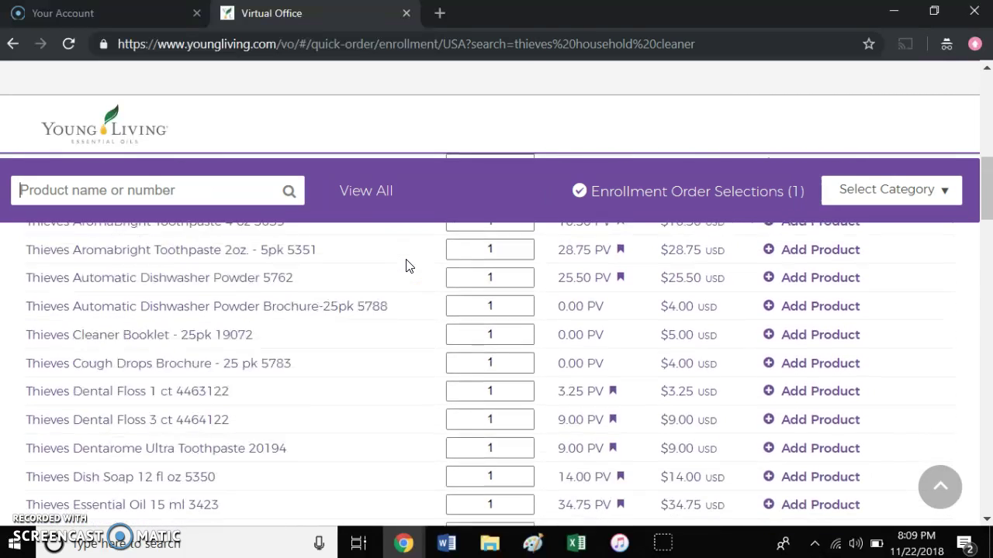
{"action": "scroll", "coordinate": [409, 265], "scroll_direction": "down", "scroll_amount": 3}
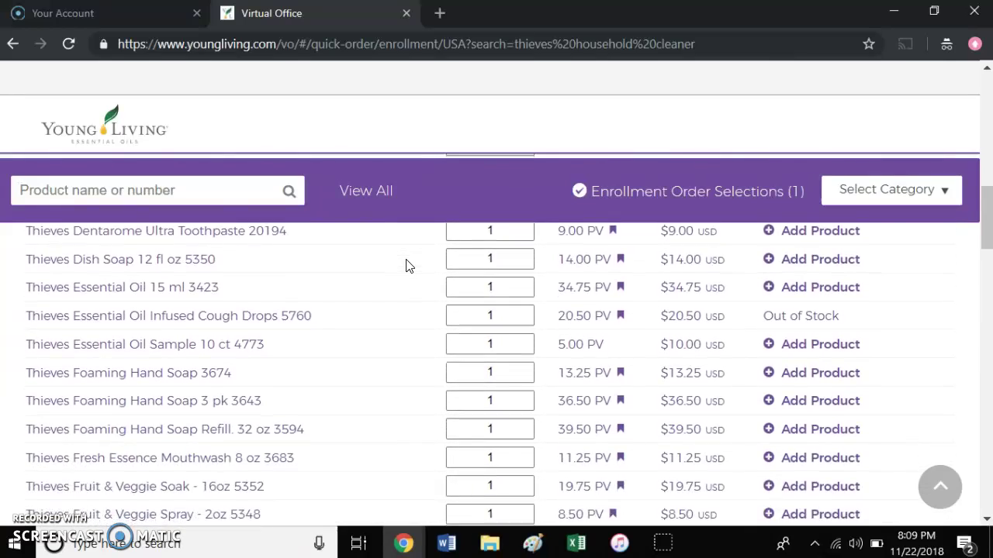
{"action": "scroll", "coordinate": [408, 265], "scroll_direction": "down", "scroll_amount": 3}
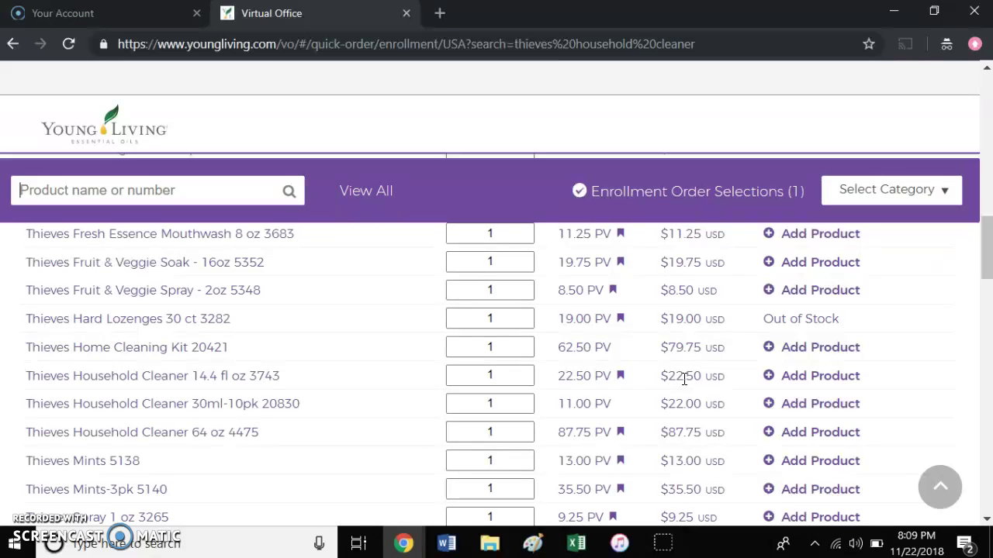
{"action": "left_click", "coordinate": [783, 375]}
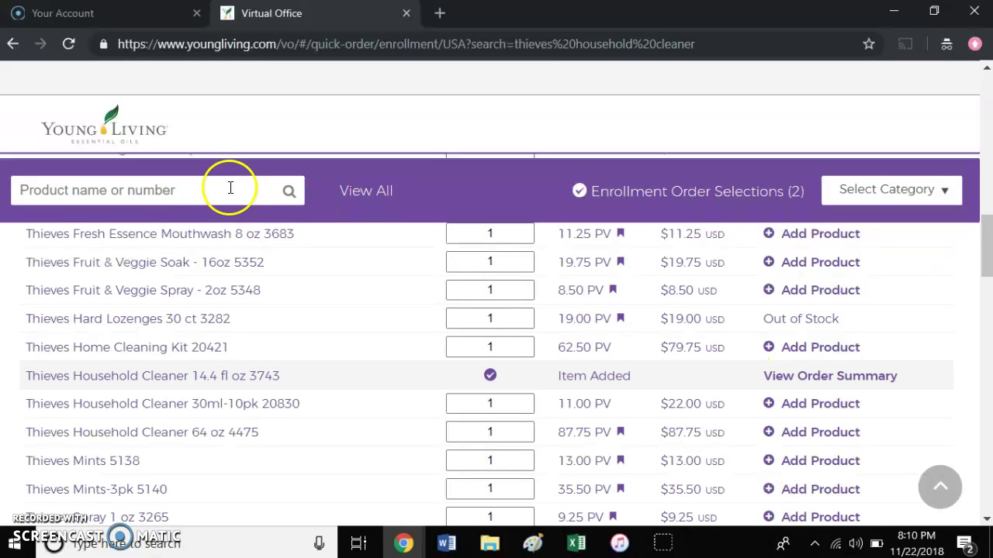
- Search the catalog for 'cool azul pain relief cream' and browse the results
{"action": "left_click", "coordinate": [174, 190]}
{"action": "type", "text": "coo"}
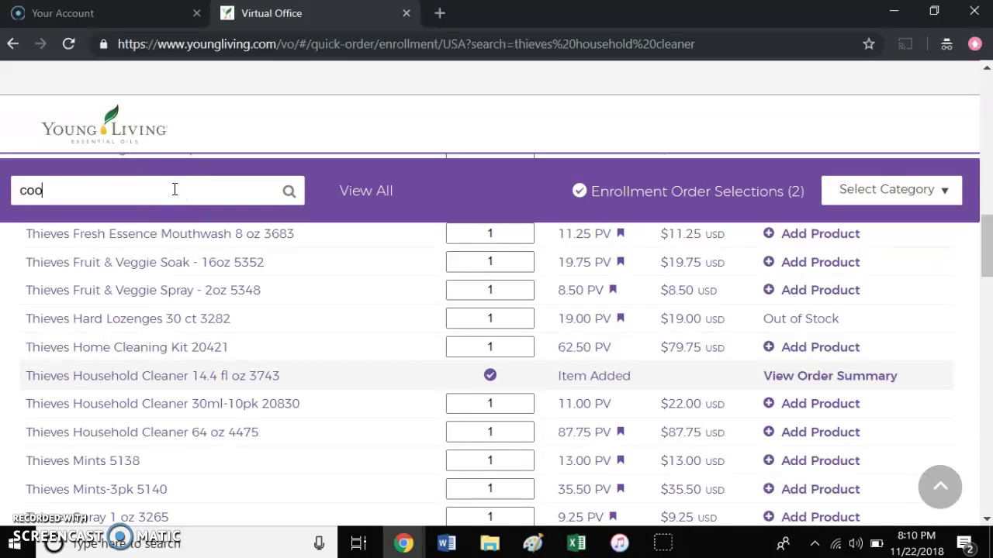
{"action": "type", "text": "l azul pain releif"}
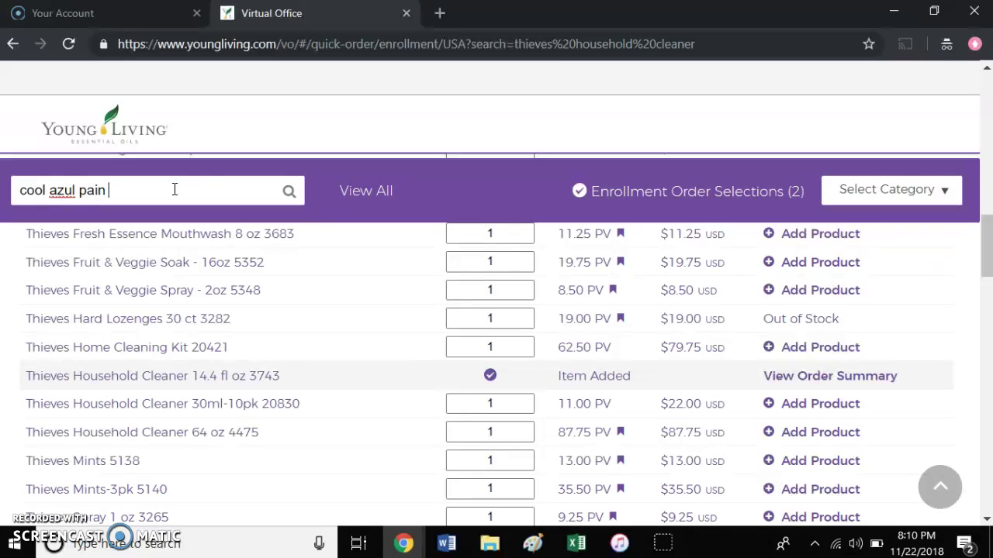
{"action": "key", "text": "BackSpace"}
{"action": "key", "text": "BackSpace"}
{"action": "key", "text": "BackSpace"}
{"action": "type", "text": "ief cream"}
{"action": "key", "text": "Return"}
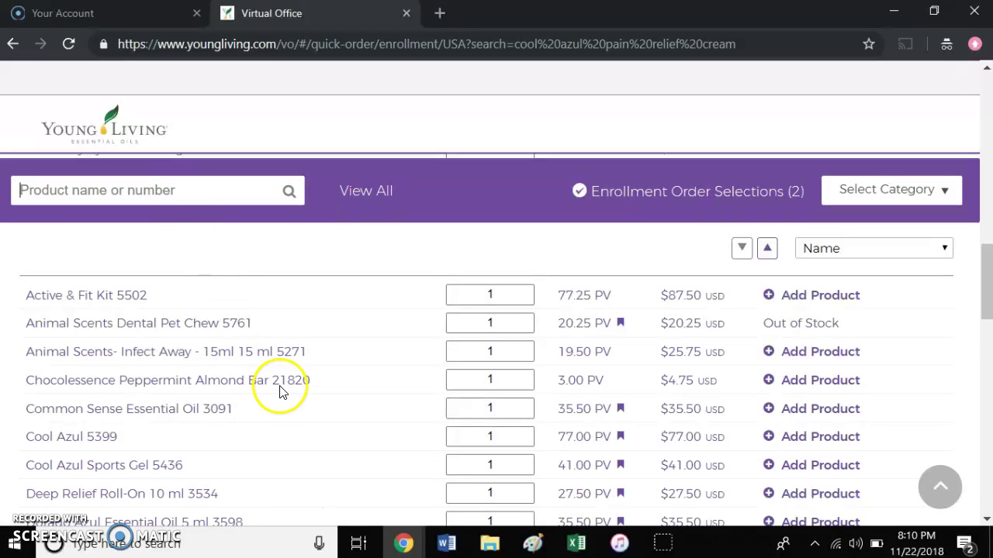
{"action": "scroll", "coordinate": [283, 403], "scroll_direction": "down", "scroll_amount": 2}
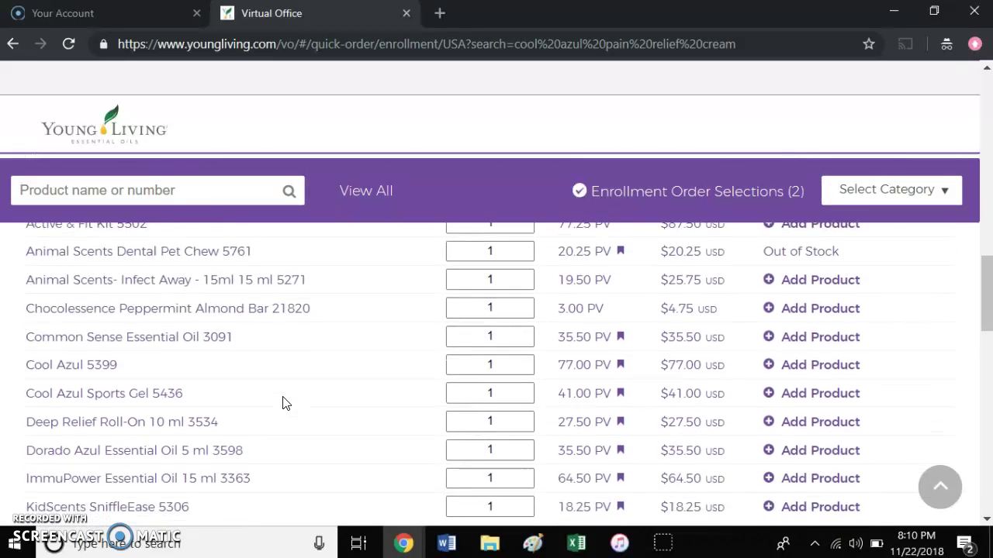
{"action": "scroll", "coordinate": [283, 402], "scroll_direction": "up", "scroll_amount": 1}
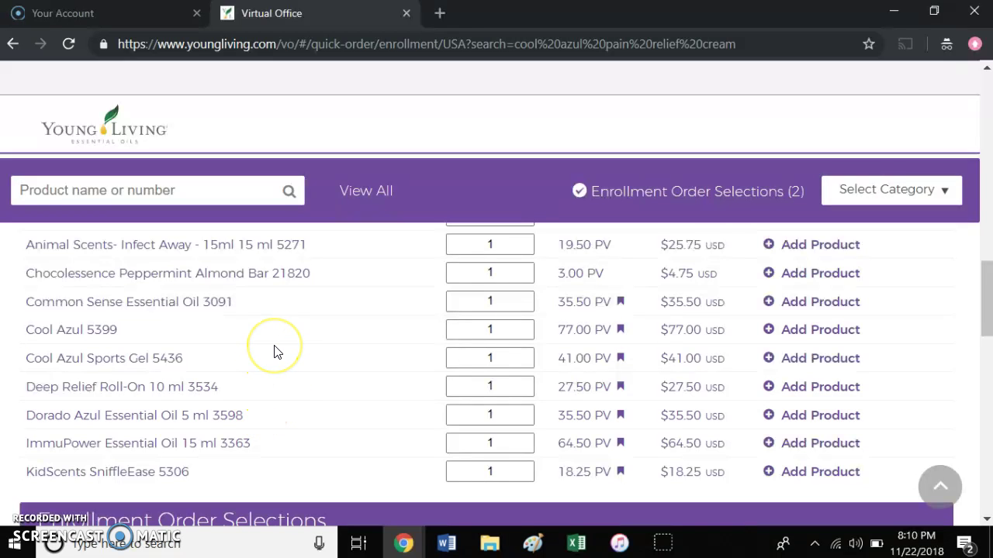
{"action": "scroll", "coordinate": [274, 351], "scroll_direction": "up", "scroll_amount": 1}
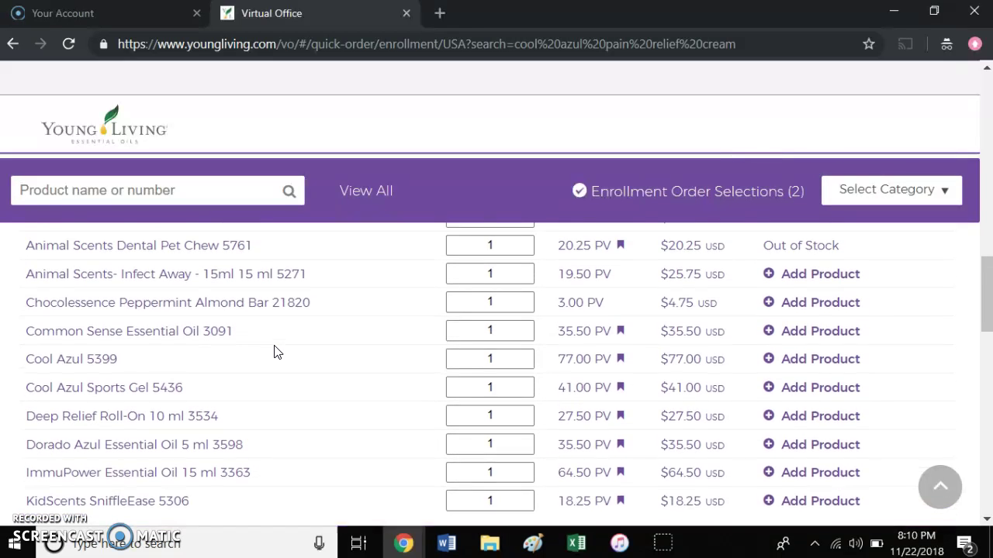
{"action": "scroll", "coordinate": [274, 351], "scroll_direction": "down", "scroll_amount": 1}
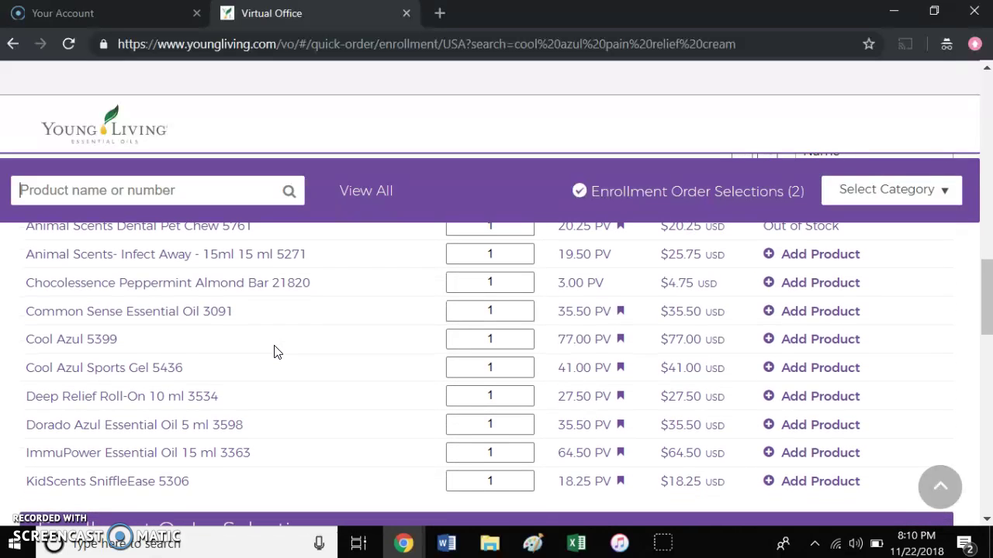
- Show the 'pain' results and add Cool Azul Pain Relief Cream 3.4oz Tube 5759 to the order
{"action": "left_click", "coordinate": [194, 200]}
{"action": "type", "text": "p"}
{"action": "key", "text": "BackSpace"}
{"action": "left_click", "coordinate": [348, 344]}
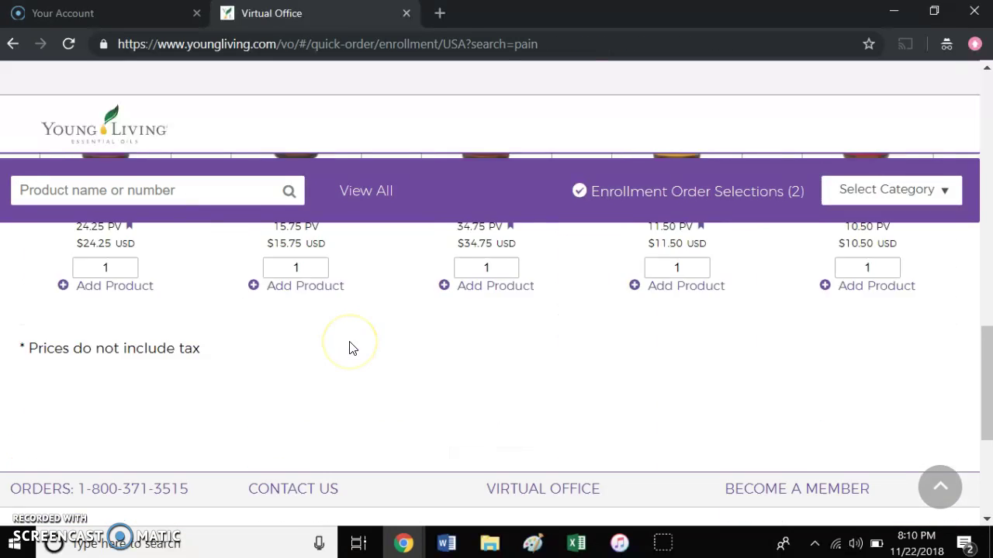
{"action": "scroll", "coordinate": [349, 348], "scroll_direction": "up", "scroll_amount": 8}
{"action": "scroll", "coordinate": [350, 348], "scroll_direction": "down", "scroll_amount": 2}
{"action": "scroll", "coordinate": [349, 348], "scroll_direction": "up", "scroll_amount": 1}
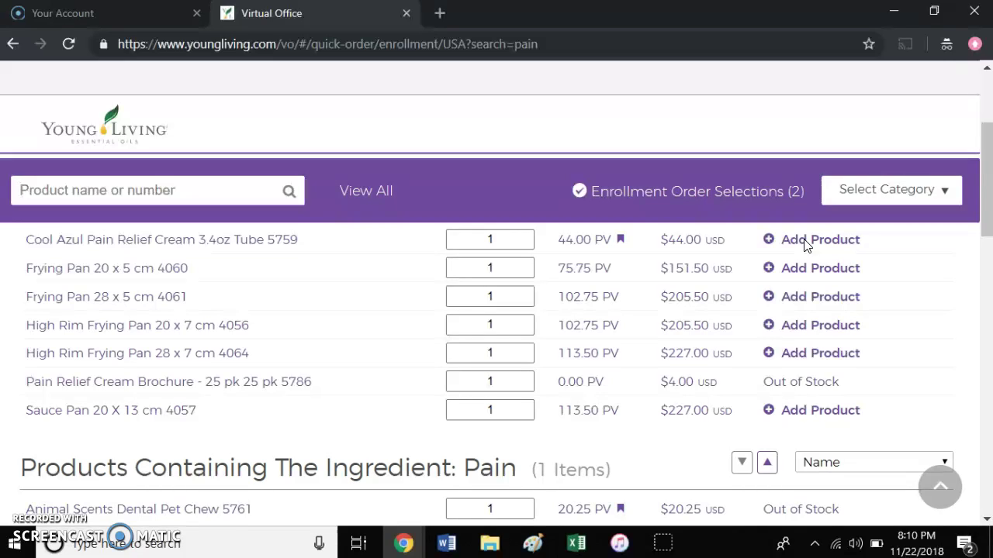
{"action": "left_click", "coordinate": [801, 246]}
{"action": "left_click", "coordinate": [802, 245]}
{"action": "left_click", "coordinate": [802, 245]}
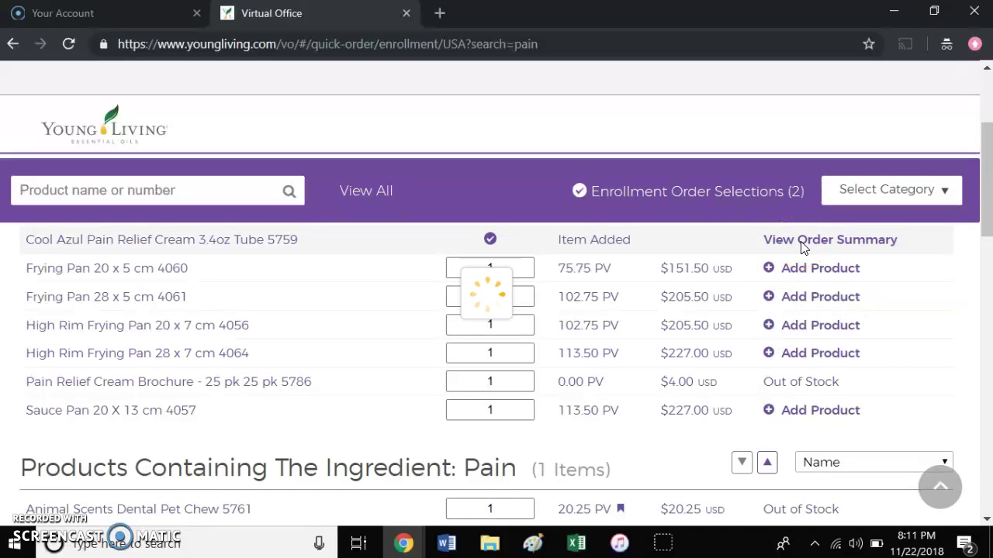
{"action": "left_click", "coordinate": [786, 359]}
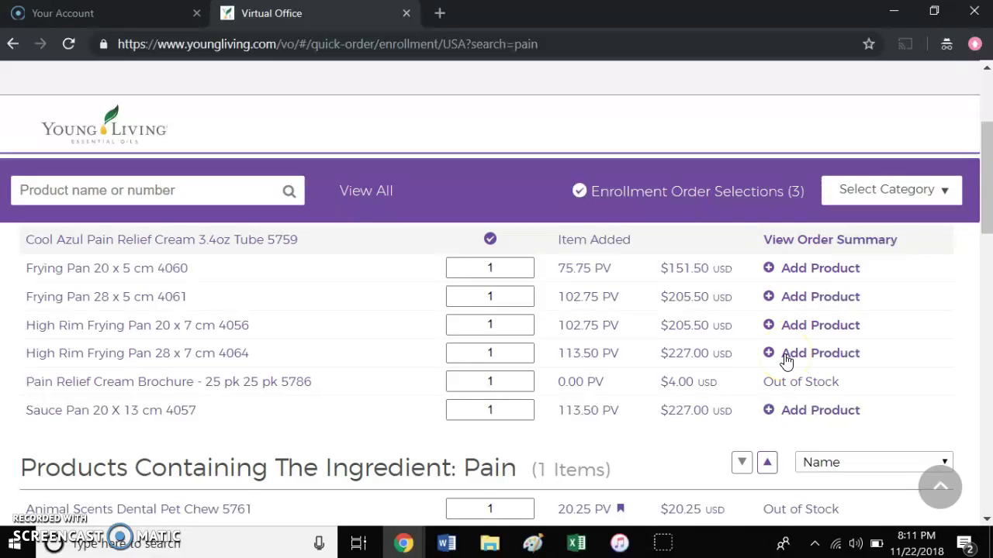
{"action": "scroll", "coordinate": [786, 359], "scroll_direction": "down", "scroll_amount": 6}
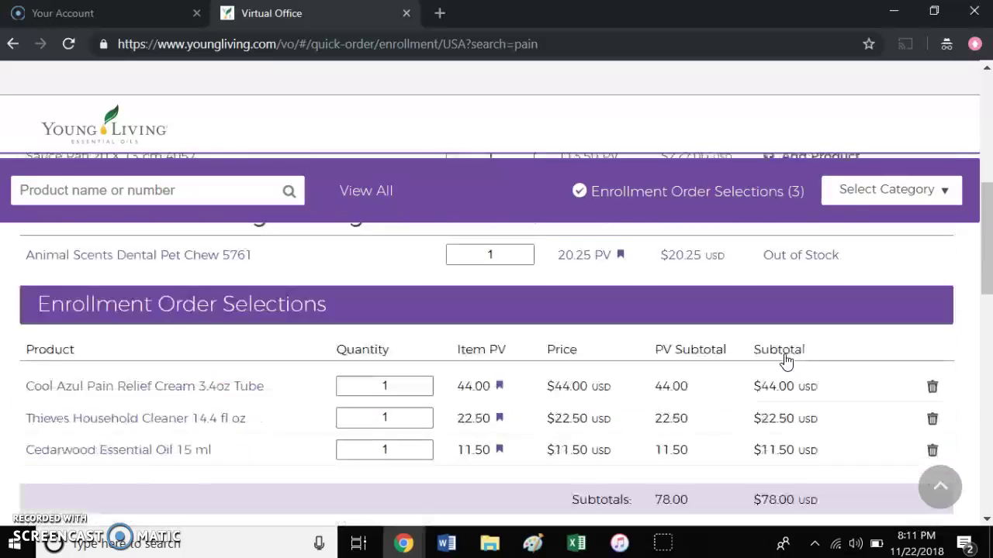
{"action": "scroll", "coordinate": [787, 359], "scroll_direction": "up", "scroll_amount": 2}
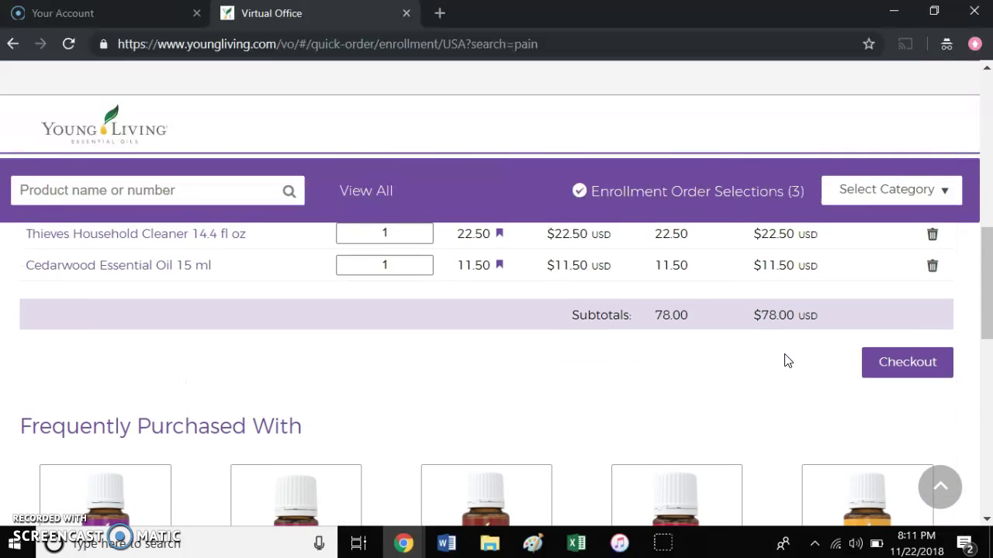
{"action": "scroll", "coordinate": [787, 359], "scroll_direction": "up", "scroll_amount": 2}
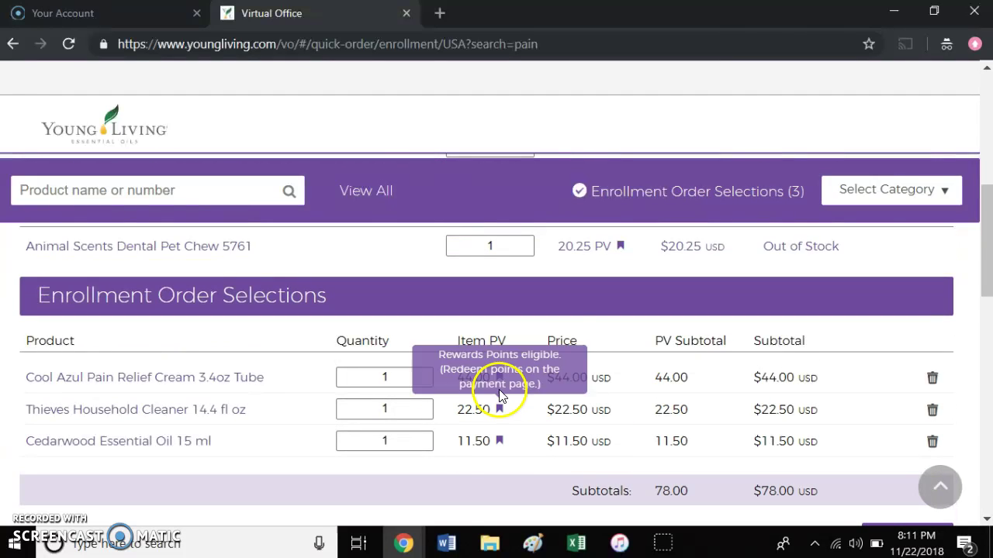
{"action": "mouse_move", "coordinate": [500, 380]}
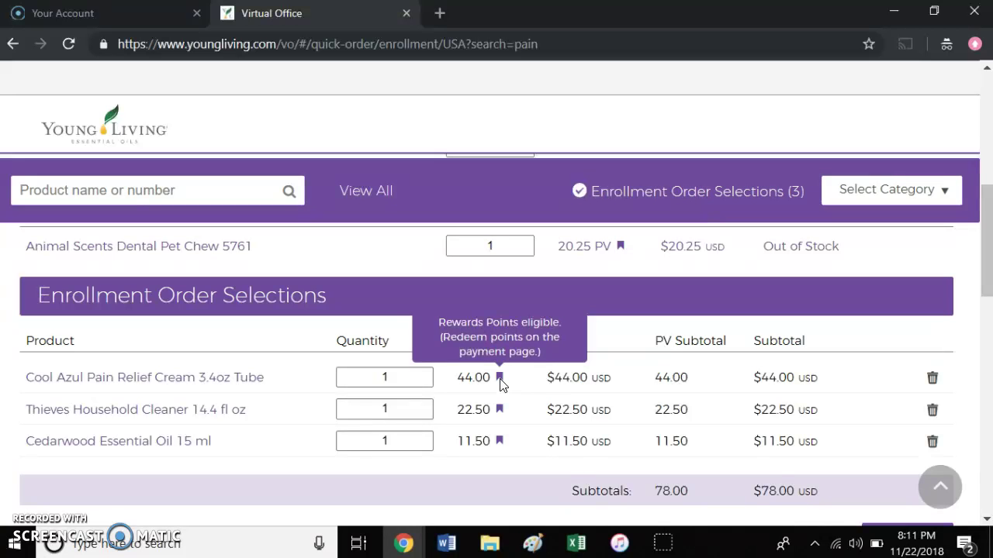
{"action": "scroll", "coordinate": [578, 439], "scroll_direction": "up", "scroll_amount": 4}
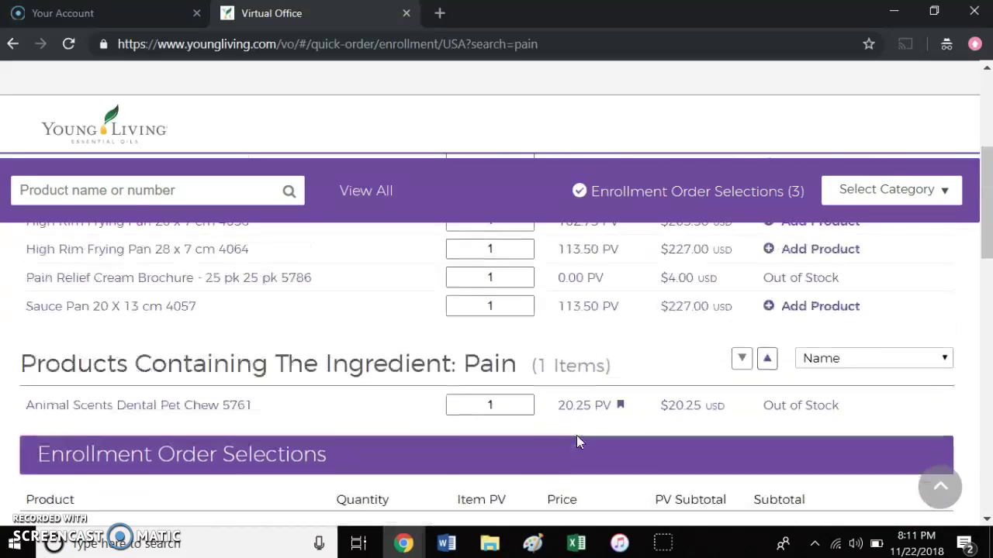
{"action": "scroll", "coordinate": [577, 442], "scroll_direction": "up", "scroll_amount": 2}
{"action": "scroll", "coordinate": [578, 442], "scroll_direction": "down", "scroll_amount": 2}
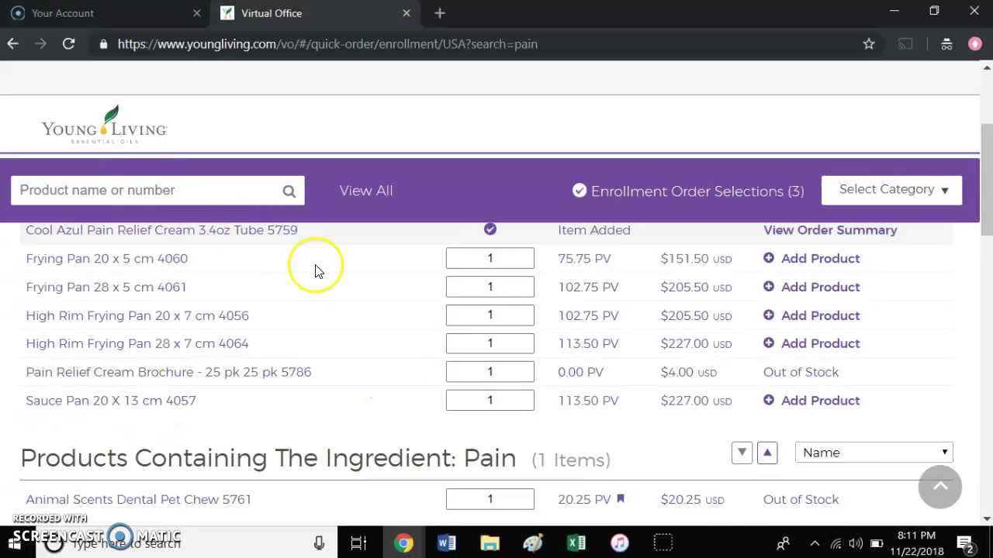
{"action": "scroll", "coordinate": [315, 270], "scroll_direction": "up", "scroll_amount": 2}
{"action": "left_click", "coordinate": [232, 202]}
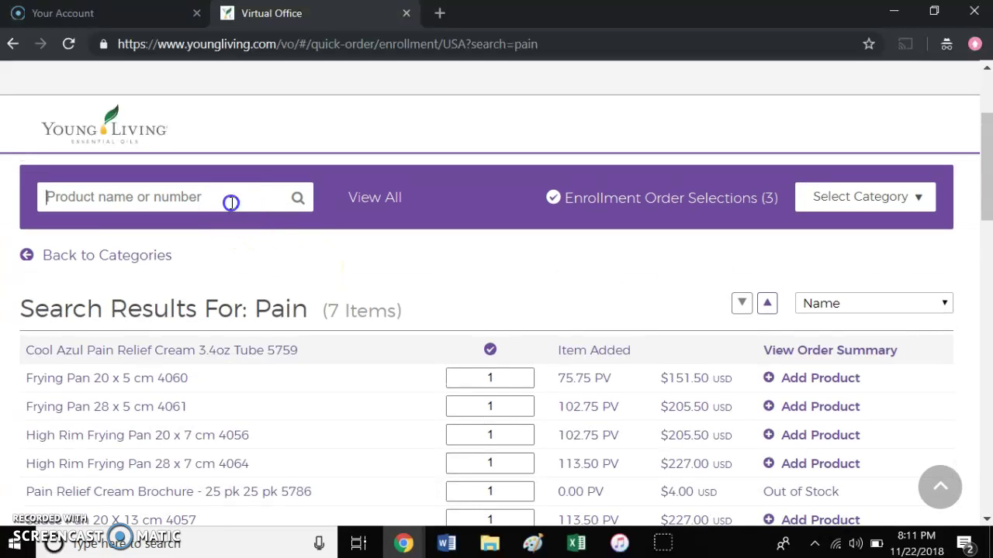
{"action": "type", "text": "oil"}
{"action": "key", "text": "Return"}
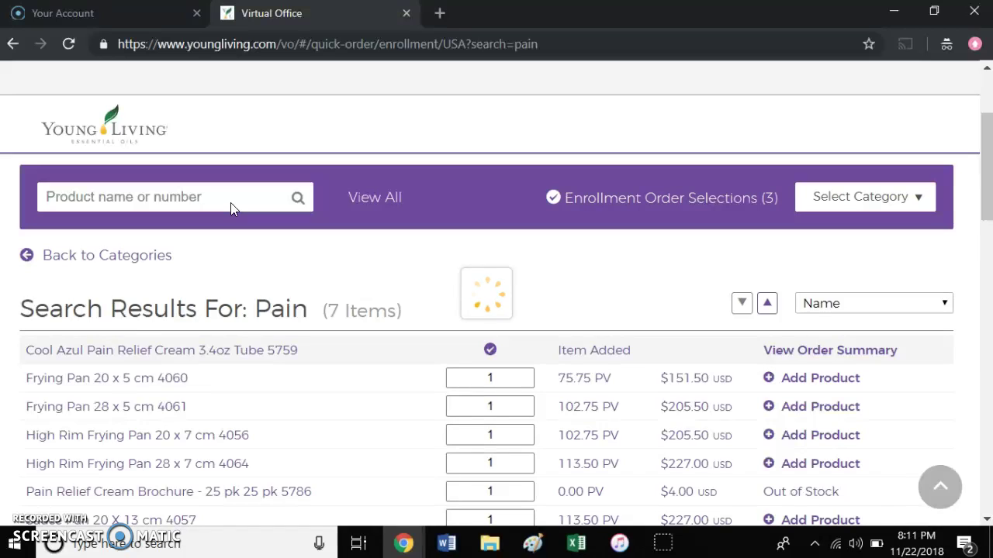
{"action": "scroll", "coordinate": [633, 375], "scroll_direction": "down", "scroll_amount": 5}
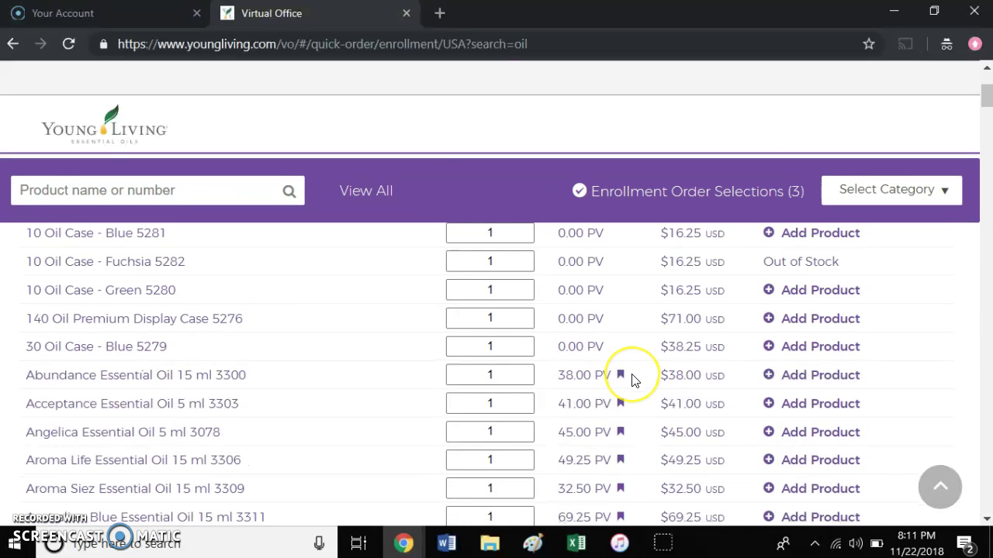
{"action": "scroll", "coordinate": [633, 380], "scroll_direction": "down", "scroll_amount": 3}
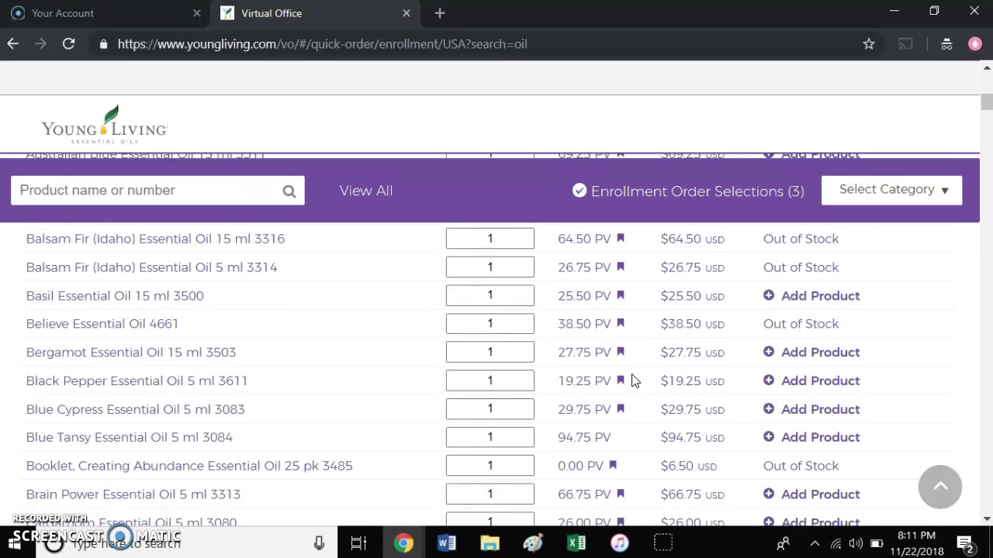
{"action": "scroll", "coordinate": [633, 380], "scroll_direction": "down", "scroll_amount": 1}
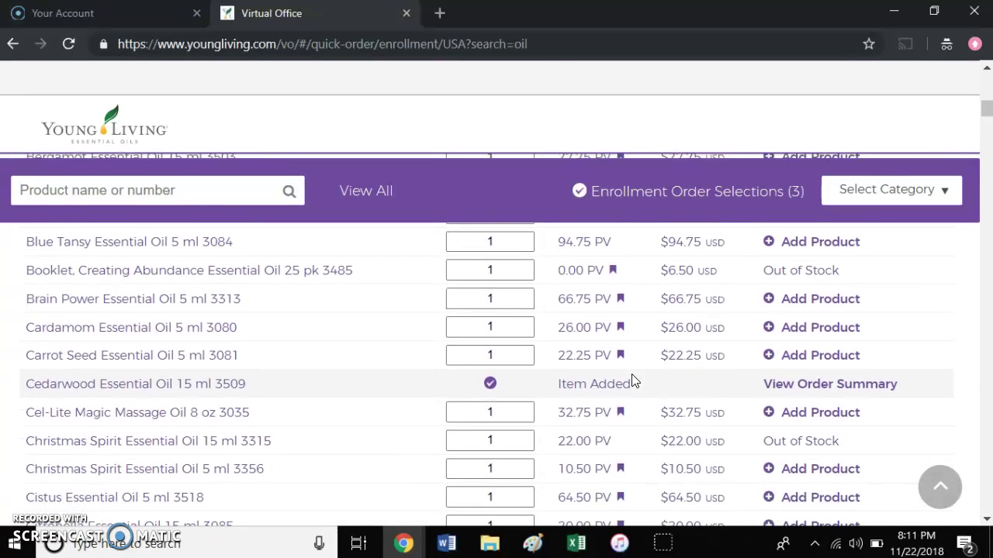
{"action": "mouse_move", "coordinate": [634, 363]}
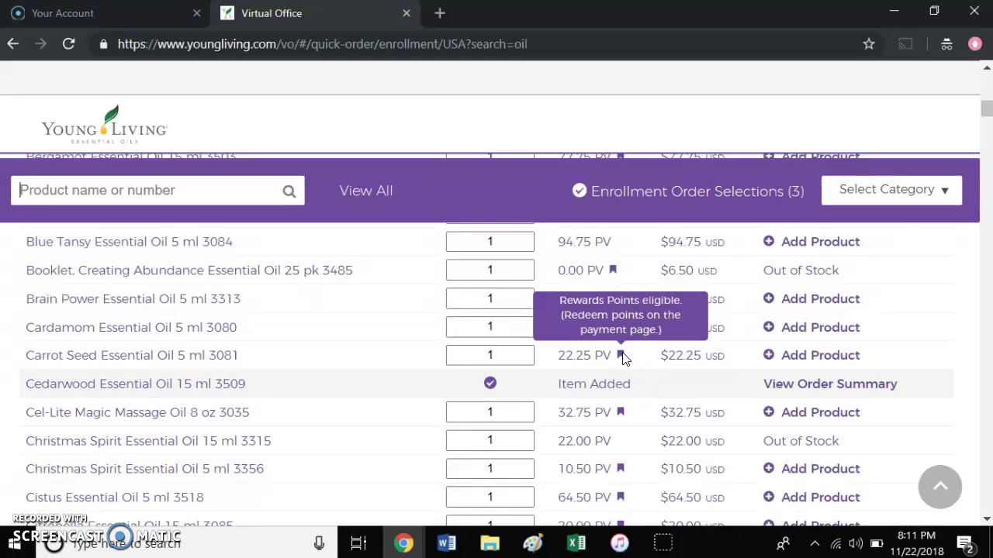
{"action": "scroll", "coordinate": [624, 357], "scroll_direction": "down", "scroll_amount": 15}
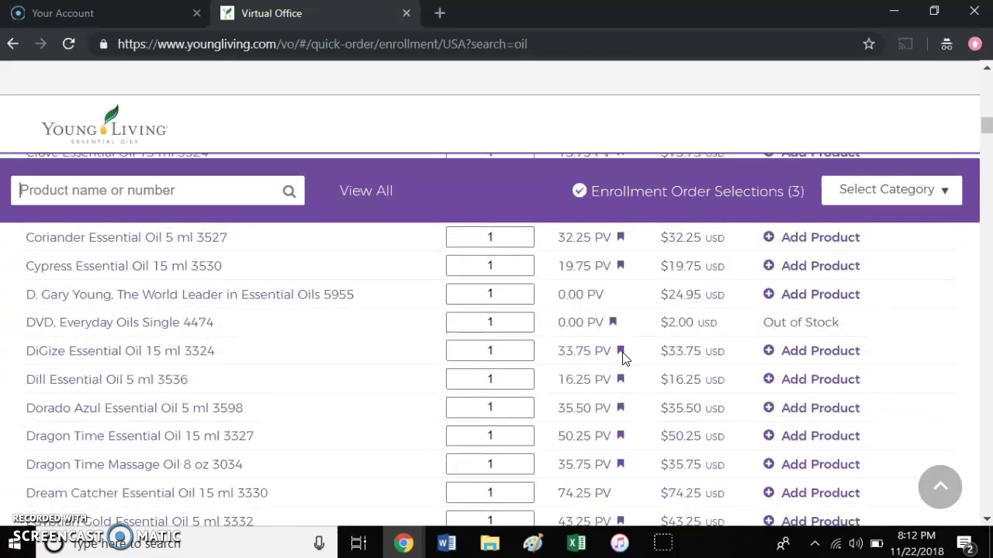
{"action": "scroll", "coordinate": [624, 358], "scroll_direction": "down", "scroll_amount": 20}
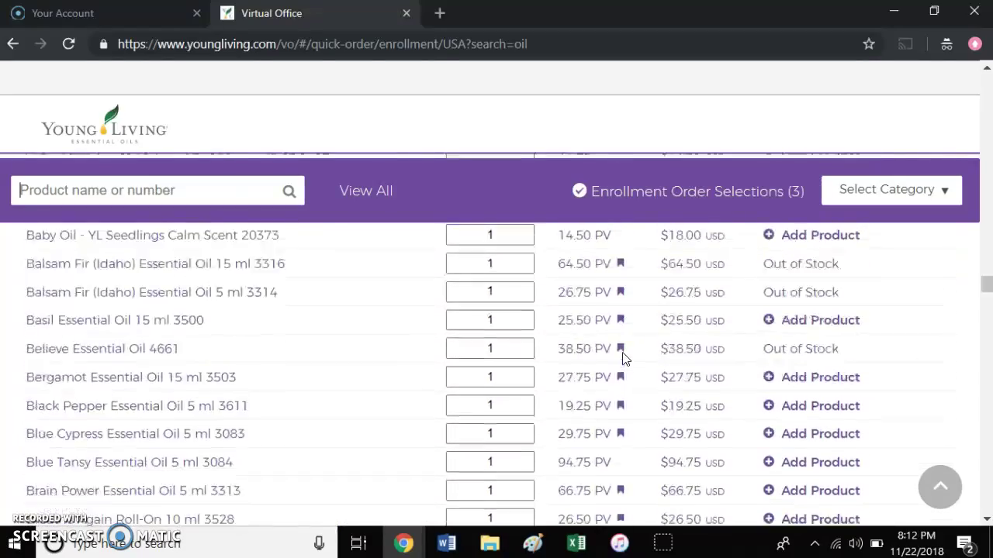
{"action": "scroll", "coordinate": [626, 359], "scroll_direction": "up", "scroll_amount": 3}
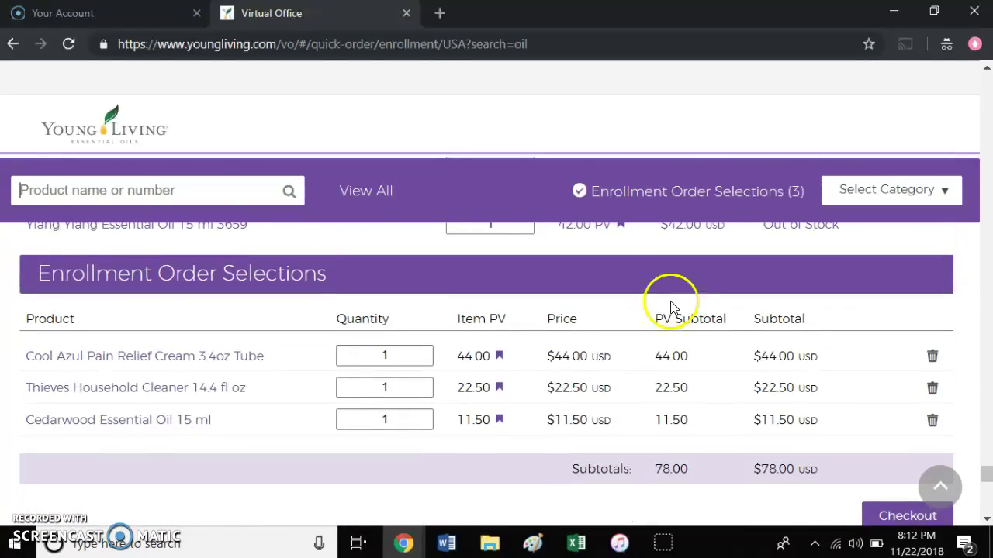
- Check out via View Starter Kits, keep the Desert Mist Kit checked, and continue enrollment
{"action": "left_click", "coordinate": [875, 512]}
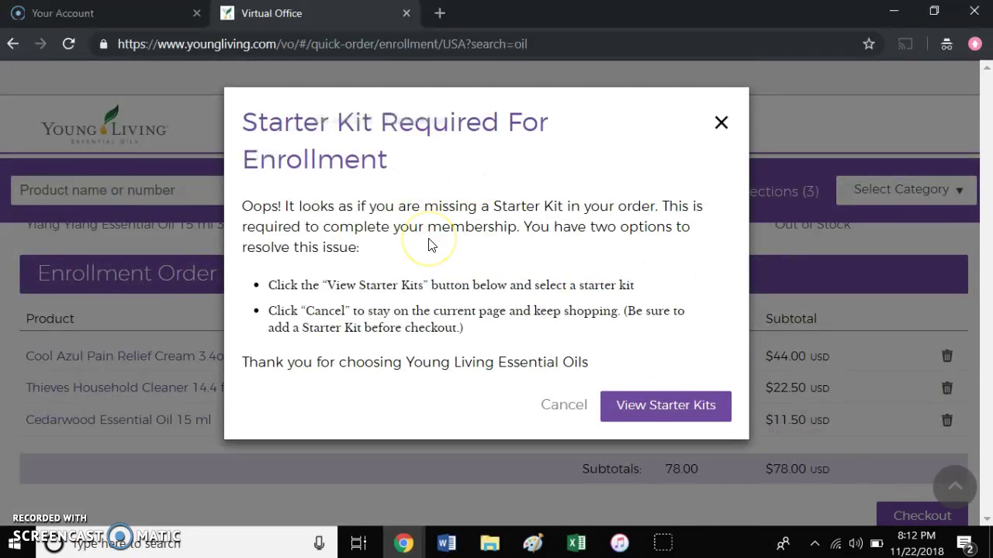
{"action": "left_click", "coordinate": [659, 409]}
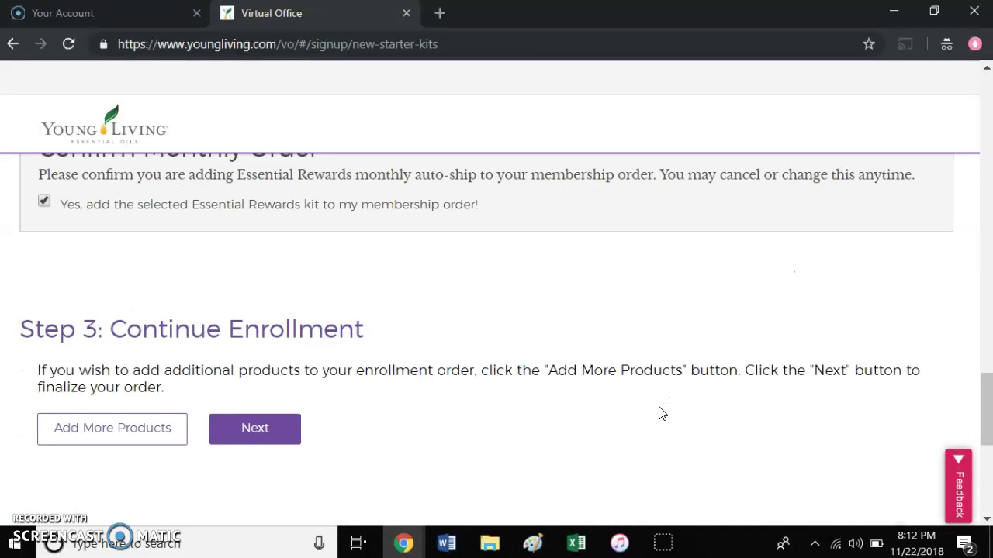
{"action": "scroll", "coordinate": [501, 286], "scroll_direction": "up", "scroll_amount": 10}
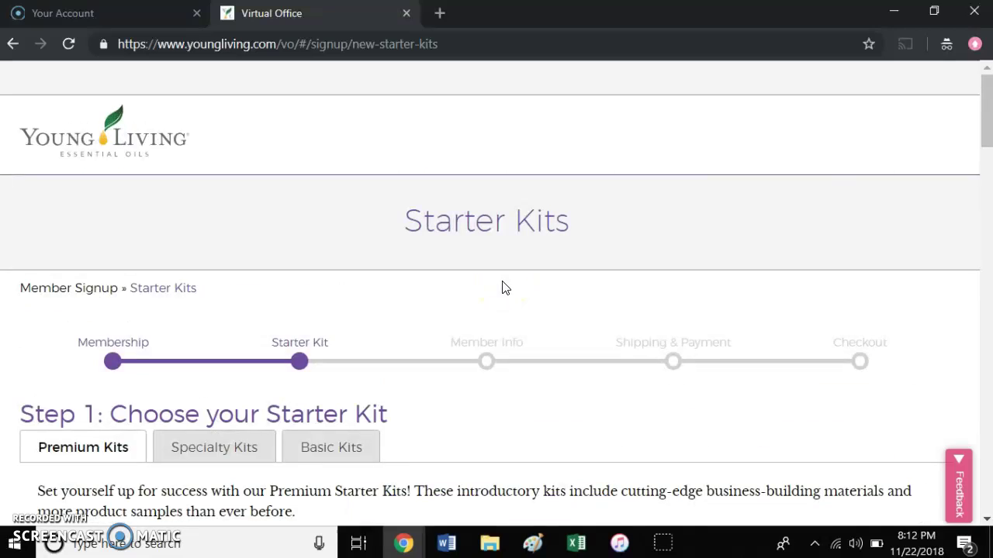
{"action": "scroll", "coordinate": [501, 286], "scroll_direction": "down", "scroll_amount": 4}
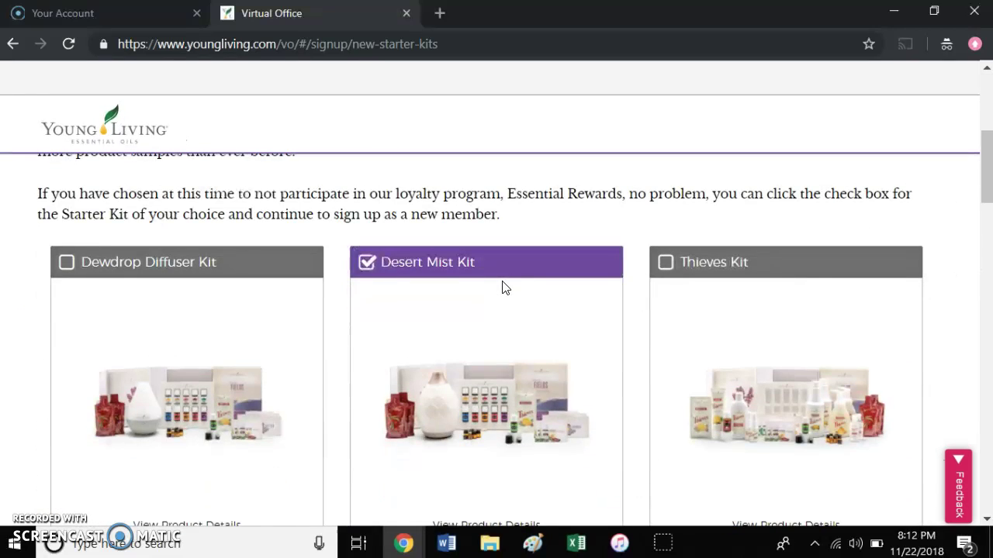
{"action": "scroll", "coordinate": [502, 280], "scroll_direction": "down", "scroll_amount": 10}
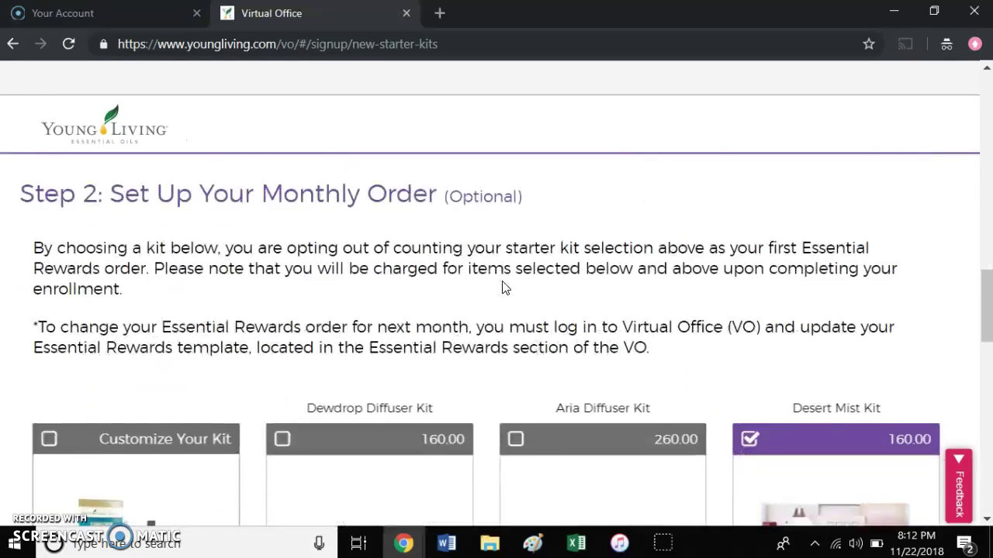
{"action": "scroll", "coordinate": [502, 288], "scroll_direction": "down", "scroll_amount": 6}
{"action": "left_click", "coordinate": [252, 361]}
{"action": "left_click", "coordinate": [252, 378]}
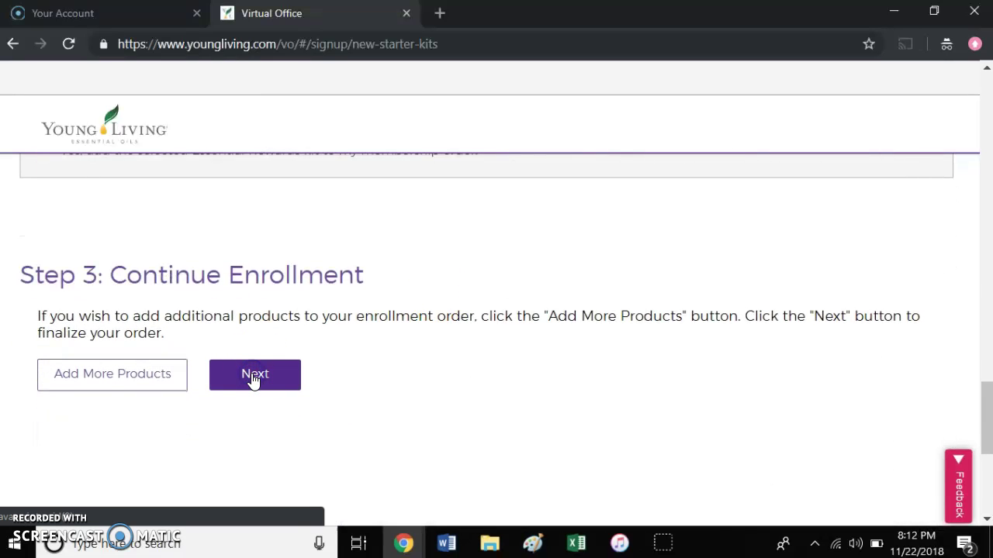
- Scroll through the Membership Information form and place the cursor in the Username and 4-Digit PIN fields
{"action": "left_click", "coordinate": [409, 416]}
{"action": "scroll", "coordinate": [411, 418], "scroll_direction": "down", "scroll_amount": 2}
{"action": "scroll", "coordinate": [411, 418], "scroll_direction": "down", "scroll_amount": 1}
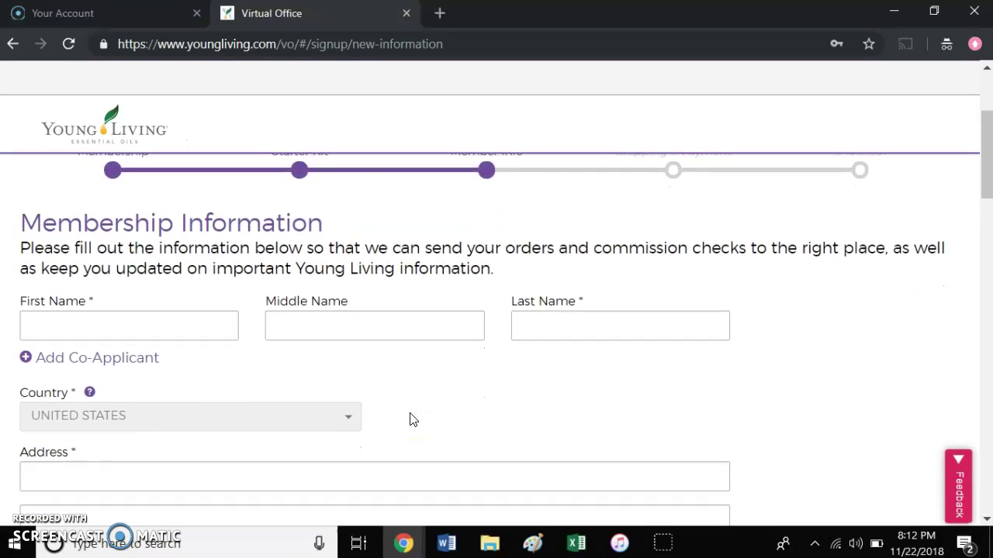
{"action": "scroll", "coordinate": [411, 419], "scroll_direction": "down", "scroll_amount": 2}
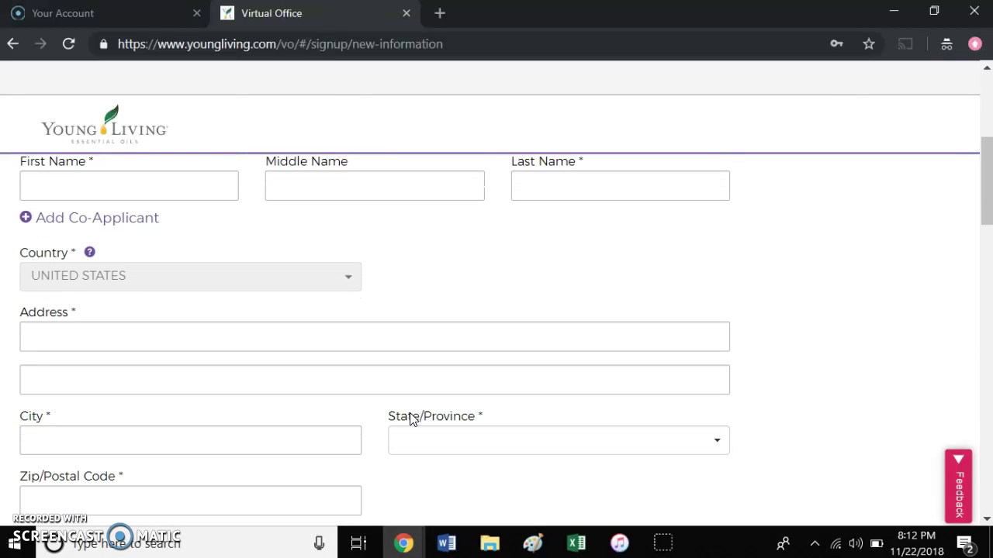
{"action": "scroll", "coordinate": [411, 419], "scroll_direction": "down", "scroll_amount": 4}
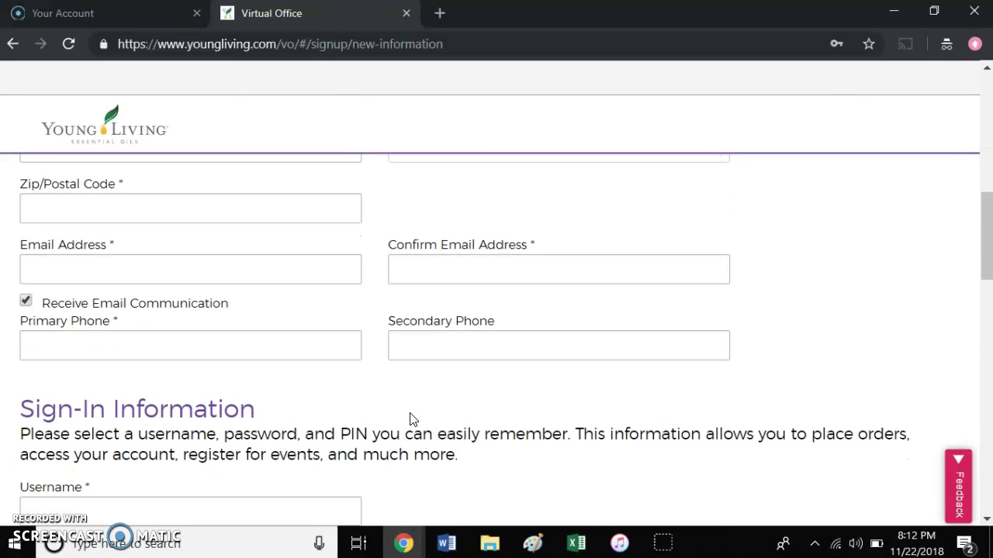
{"action": "scroll", "coordinate": [411, 419], "scroll_direction": "down", "scroll_amount": 1}
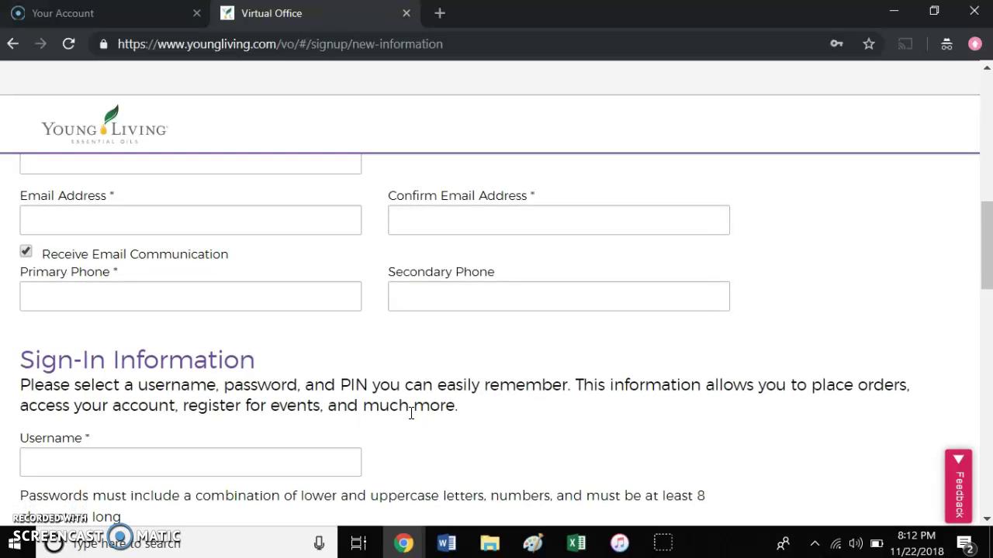
{"action": "scroll", "coordinate": [411, 415], "scroll_direction": "down", "scroll_amount": 2}
{"action": "scroll", "coordinate": [410, 413], "scroll_direction": "down", "scroll_amount": 2}
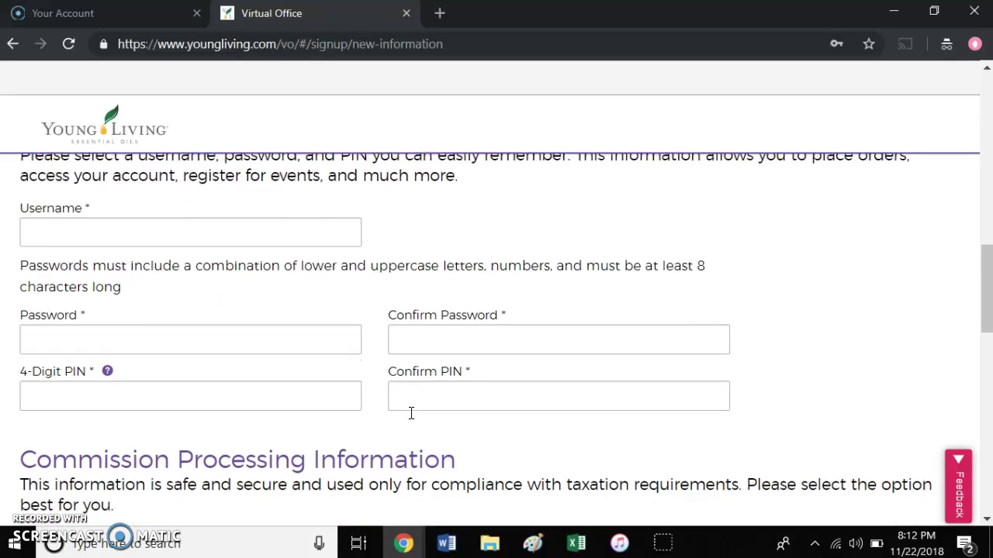
{"action": "left_click", "coordinate": [254, 208]}
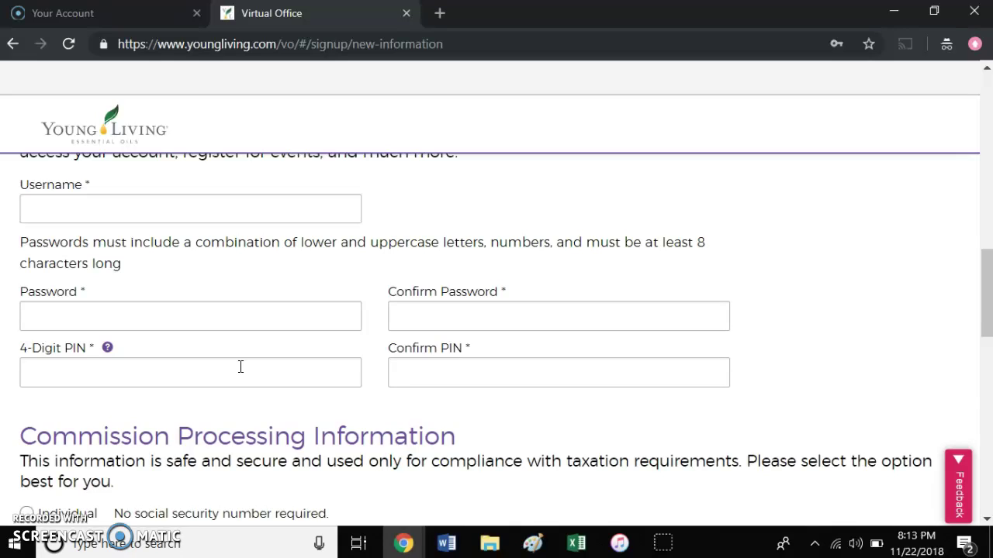
{"action": "left_click", "coordinate": [241, 373]}
{"action": "scroll", "coordinate": [241, 373], "scroll_direction": "down", "scroll_amount": 1}
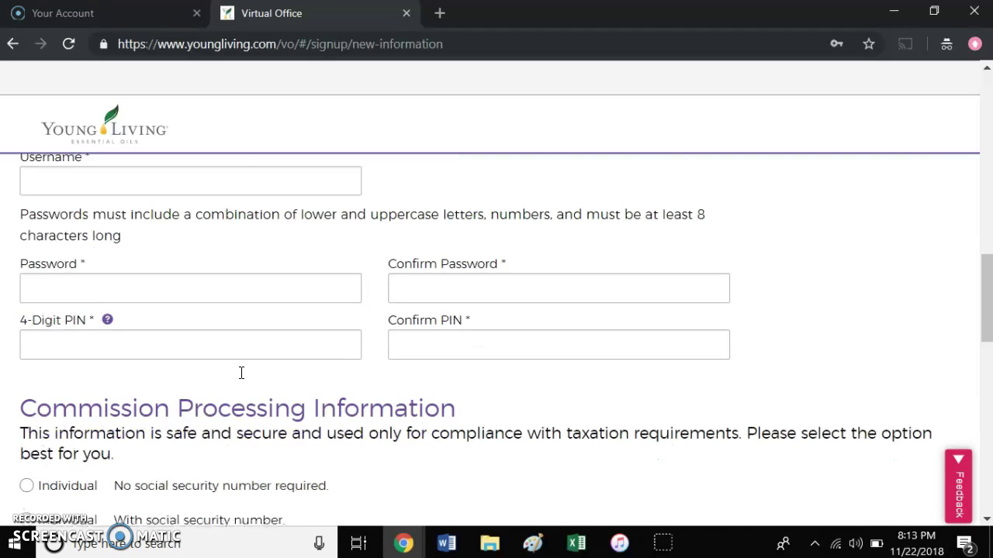
{"action": "scroll", "coordinate": [241, 373], "scroll_direction": "down", "scroll_amount": 1}
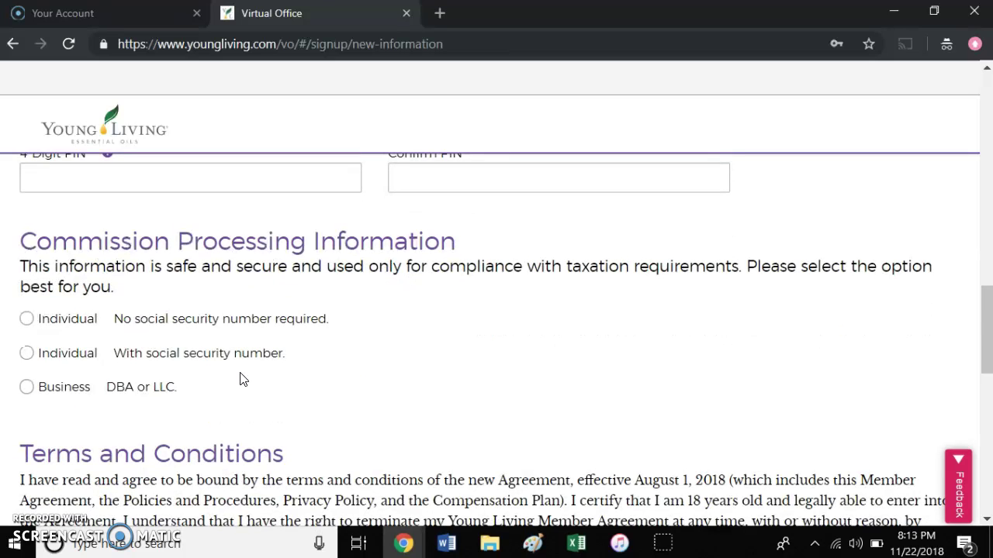
{"action": "scroll", "coordinate": [241, 380], "scroll_direction": "down", "scroll_amount": 1}
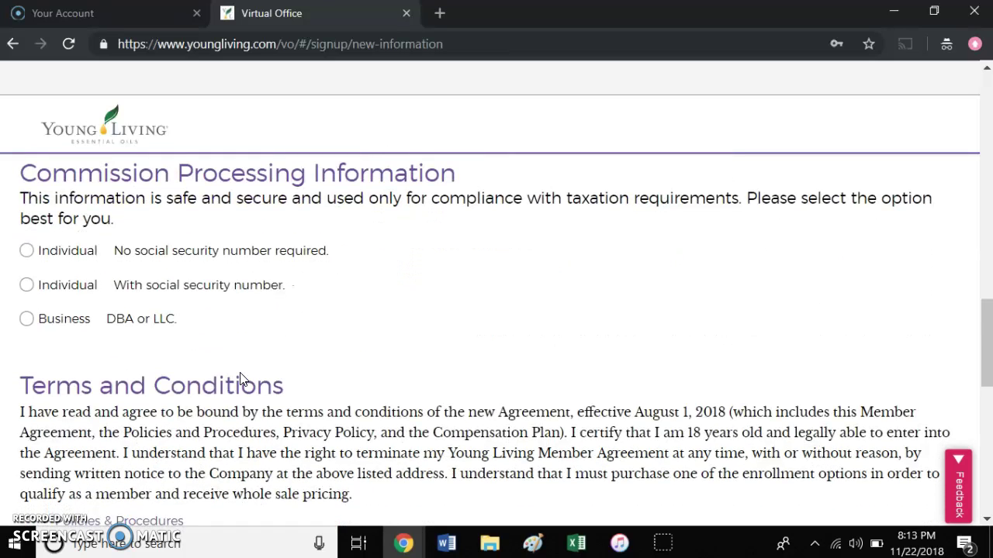
{"action": "scroll", "coordinate": [241, 380], "scroll_direction": "down", "scroll_amount": 2}
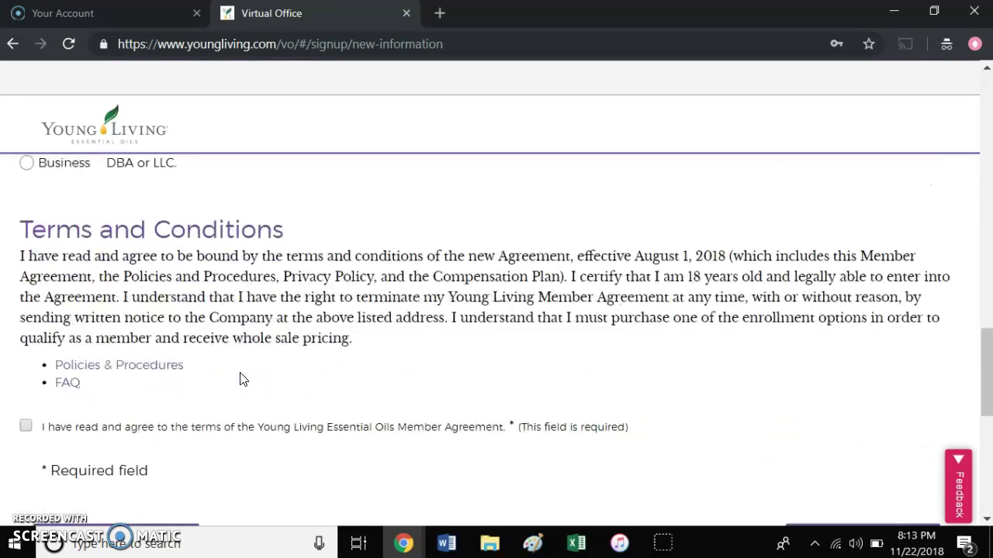
{"action": "scroll", "coordinate": [241, 379], "scroll_direction": "down", "scroll_amount": 1}
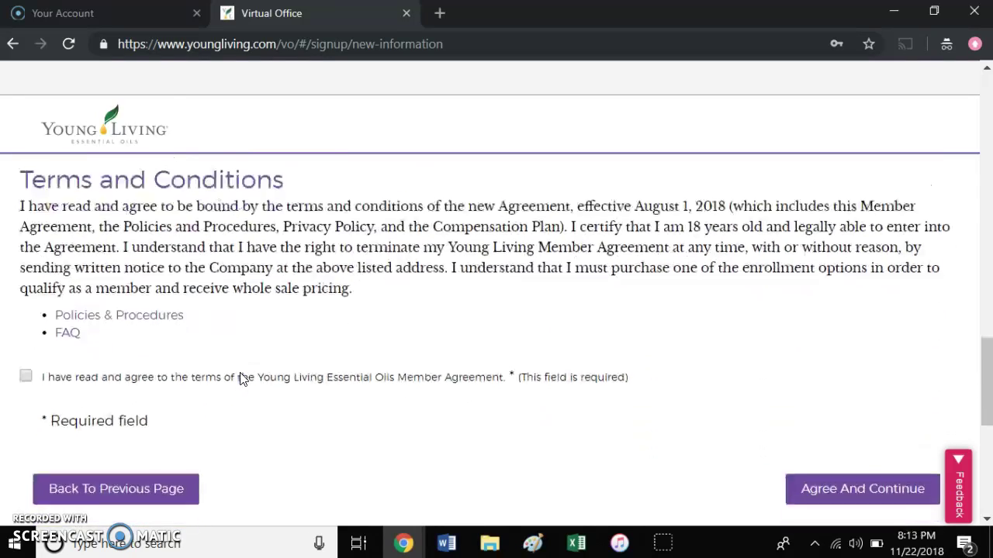
{"action": "scroll", "coordinate": [241, 379], "scroll_direction": "down", "scroll_amount": 1}
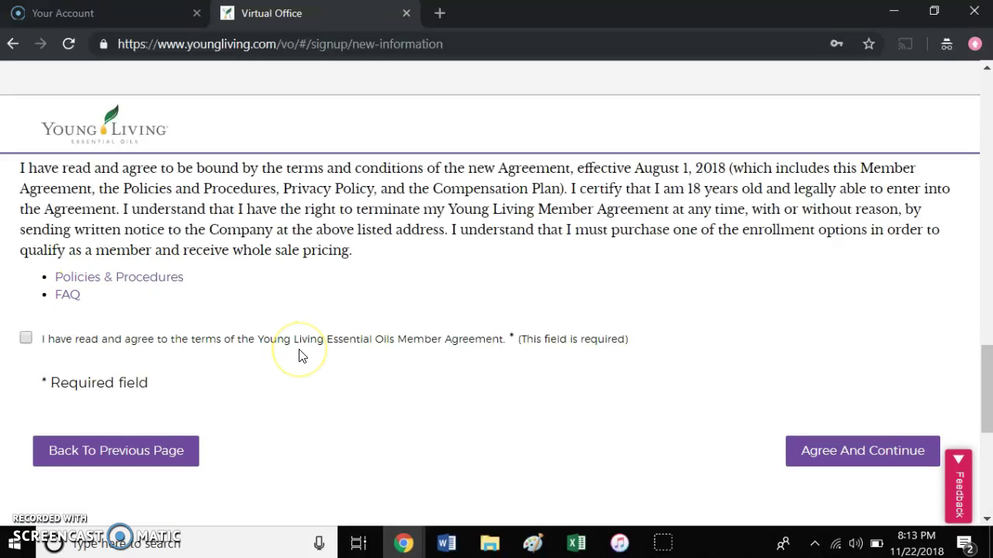
{"action": "scroll", "coordinate": [302, 356], "scroll_direction": "up", "scroll_amount": 4}
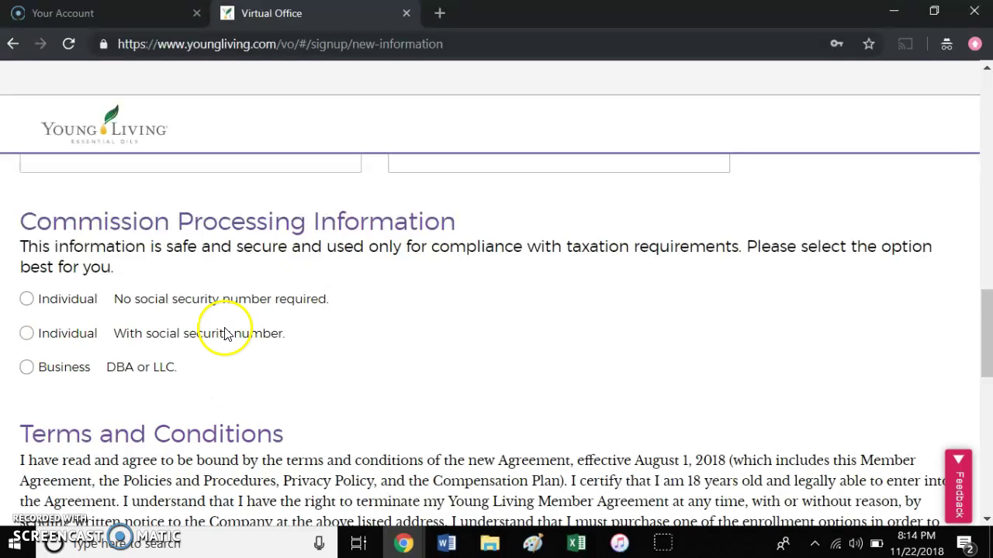
{"action": "left_click", "coordinate": [47, 333]}
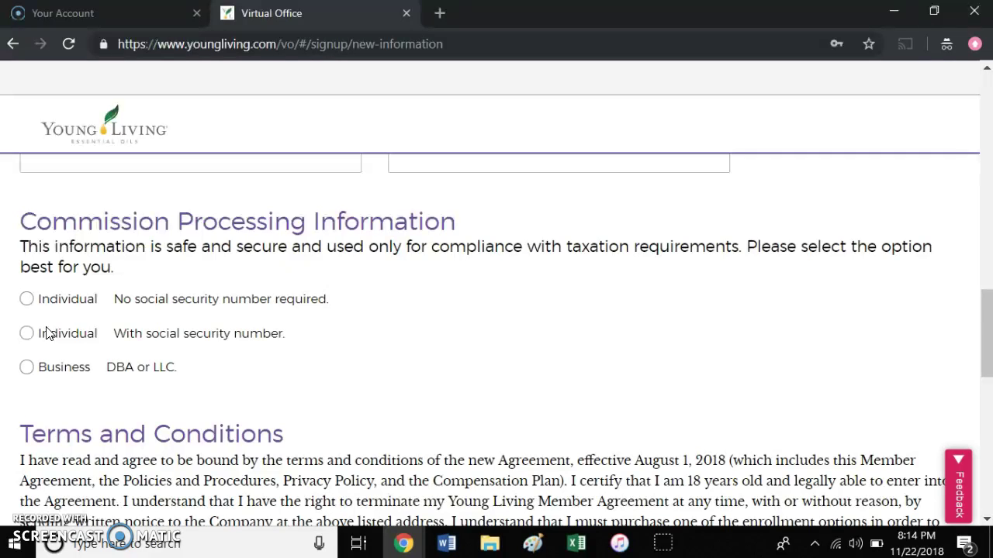
{"action": "left_click", "coordinate": [385, 405]}
{"action": "left_click", "coordinate": [377, 394]}
{"action": "left_click", "coordinate": [346, 400]}
{"action": "scroll", "coordinate": [559, 408], "scroll_direction": "down", "scroll_amount": 4}
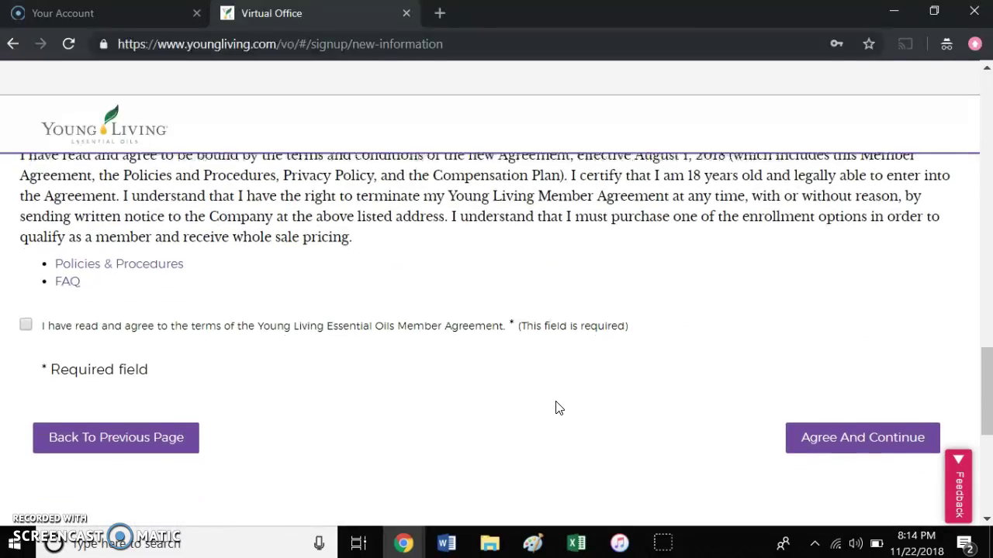
{"action": "scroll", "coordinate": [559, 408], "scroll_direction": "down", "scroll_amount": 1}
{"action": "scroll", "coordinate": [559, 408], "scroll_direction": "up", "scroll_amount": 8}
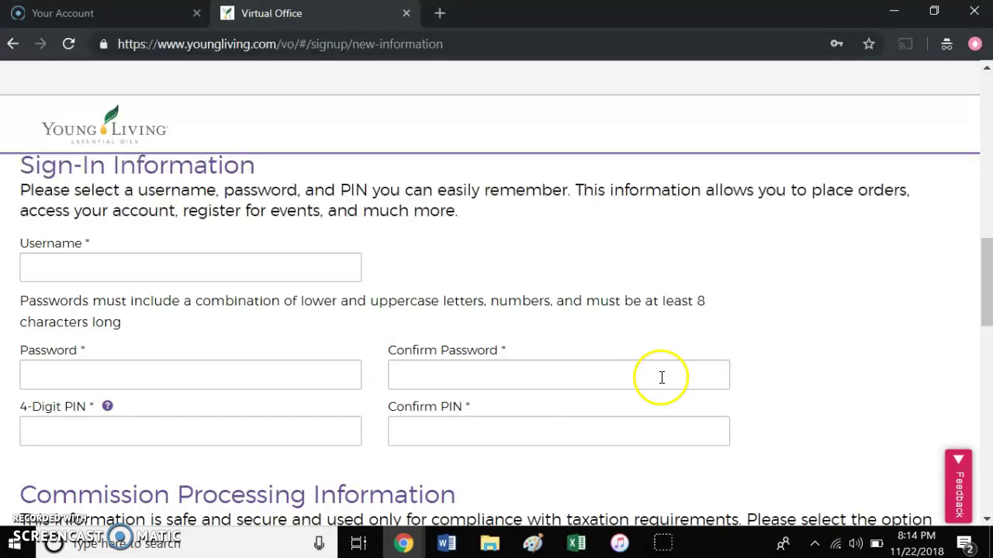
{"action": "scroll", "coordinate": [667, 367], "scroll_direction": "up", "scroll_amount": 2}
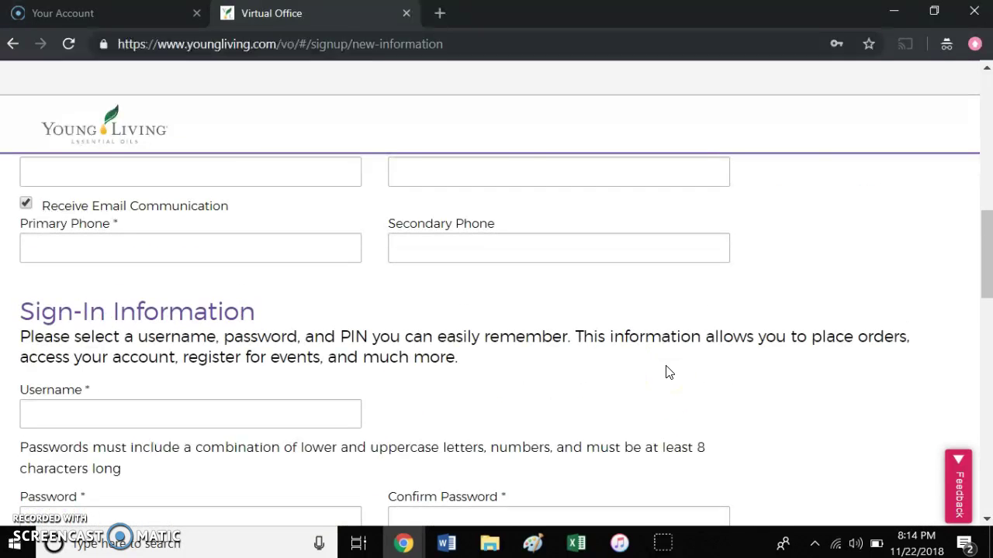
{"action": "scroll", "coordinate": [667, 371], "scroll_direction": "up", "scroll_amount": 1}
{"action": "scroll", "coordinate": [667, 367], "scroll_direction": "up", "scroll_amount": 1}
{"action": "scroll", "coordinate": [667, 366], "scroll_direction": "up", "scroll_amount": 2}
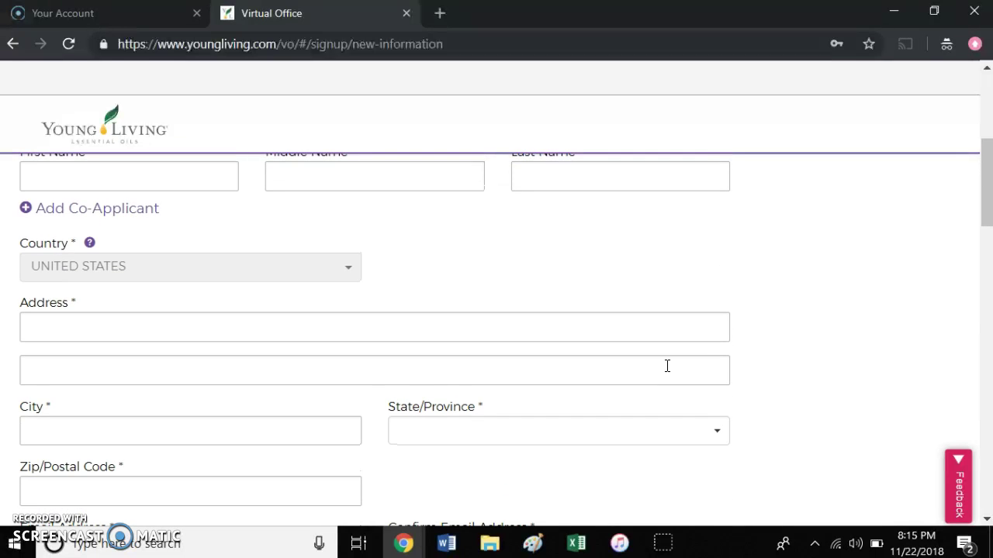